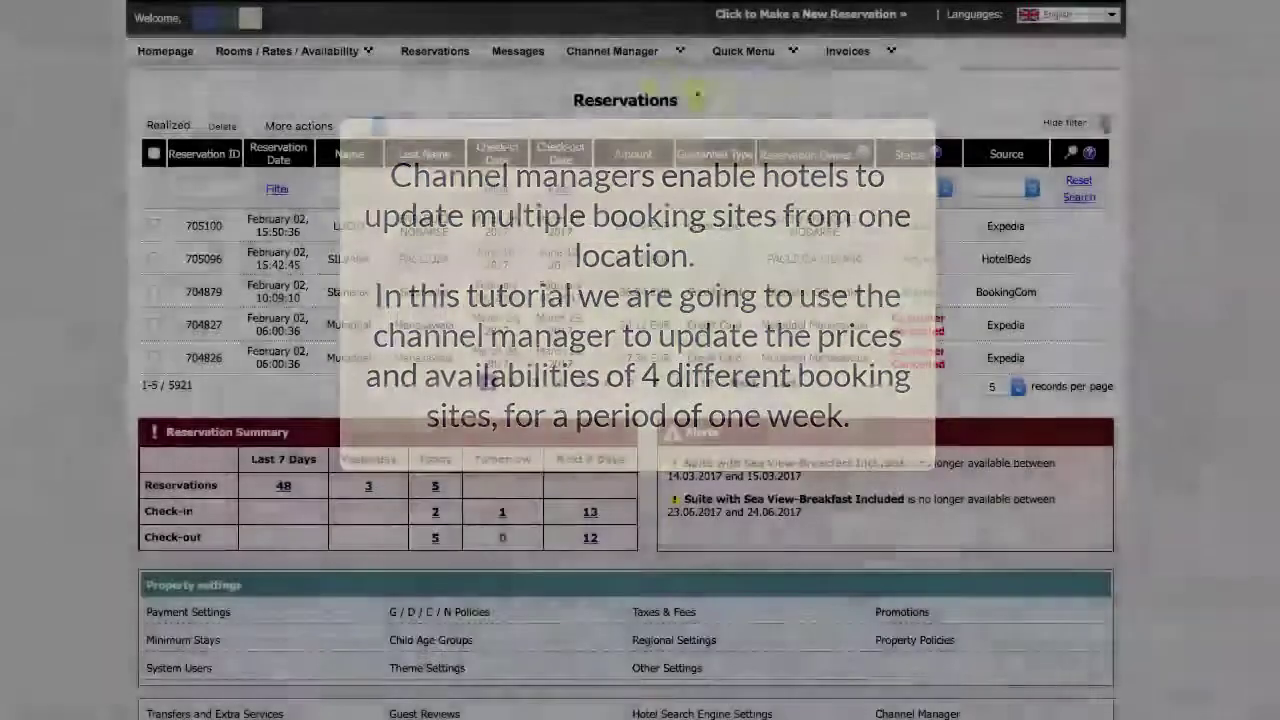
# - Reveal the Channel Manager menu's Bulk Update, Detailed Update and Settings options
pyautogui.moveTo(628, 51)
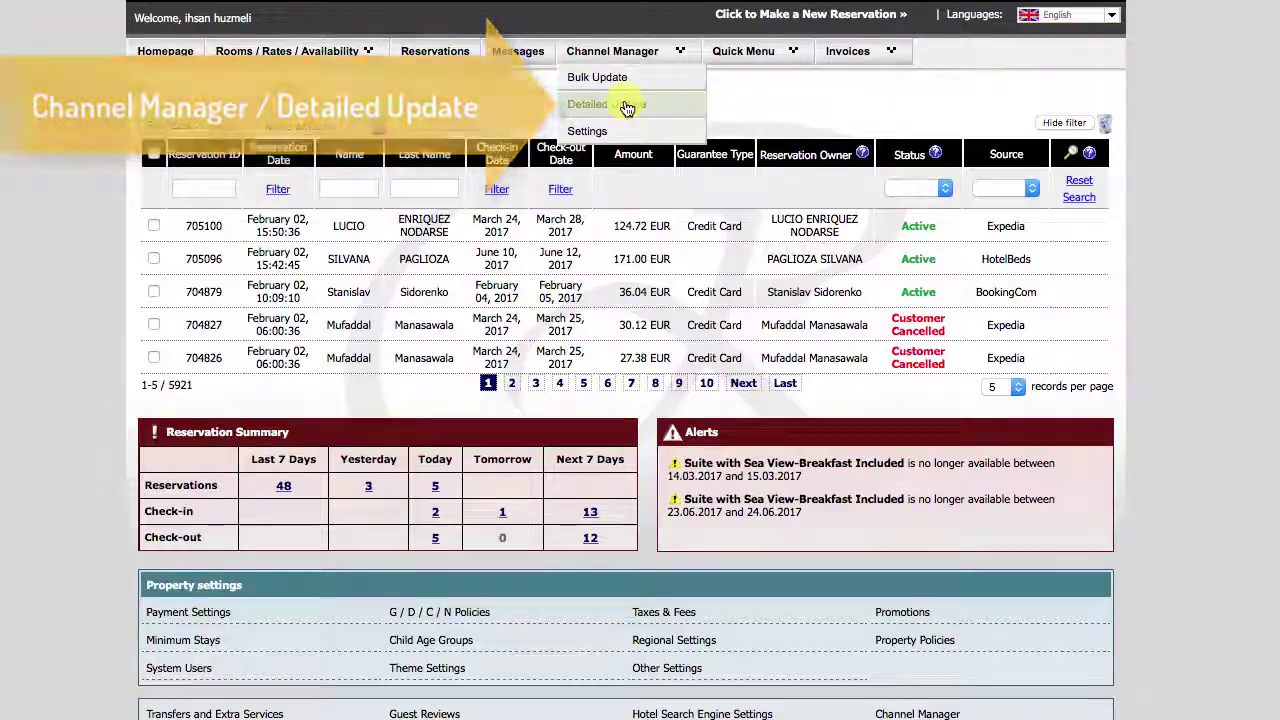
# - Go to Channel Manager > Detailed Update and look over the per-room availability and price grids
pyautogui.click(626, 105)
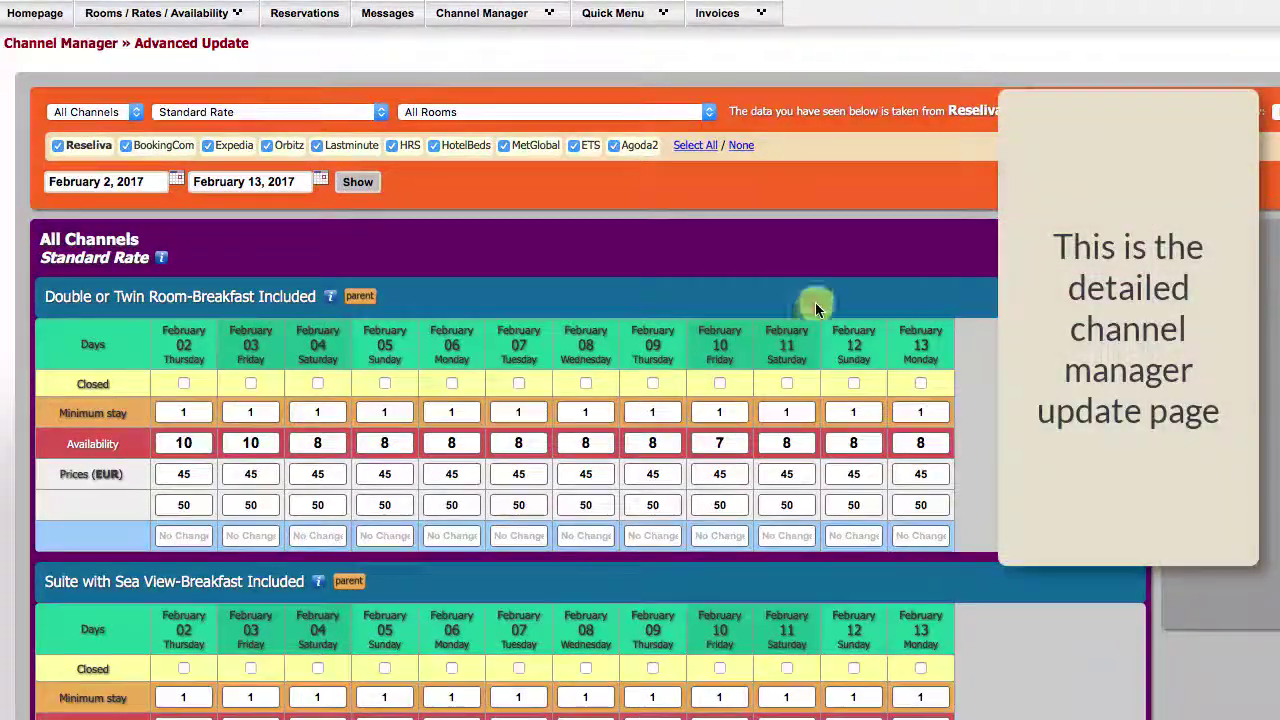
pyautogui.scroll(-5, 831, 302)
pyautogui.scroll(-20, 831, 305)
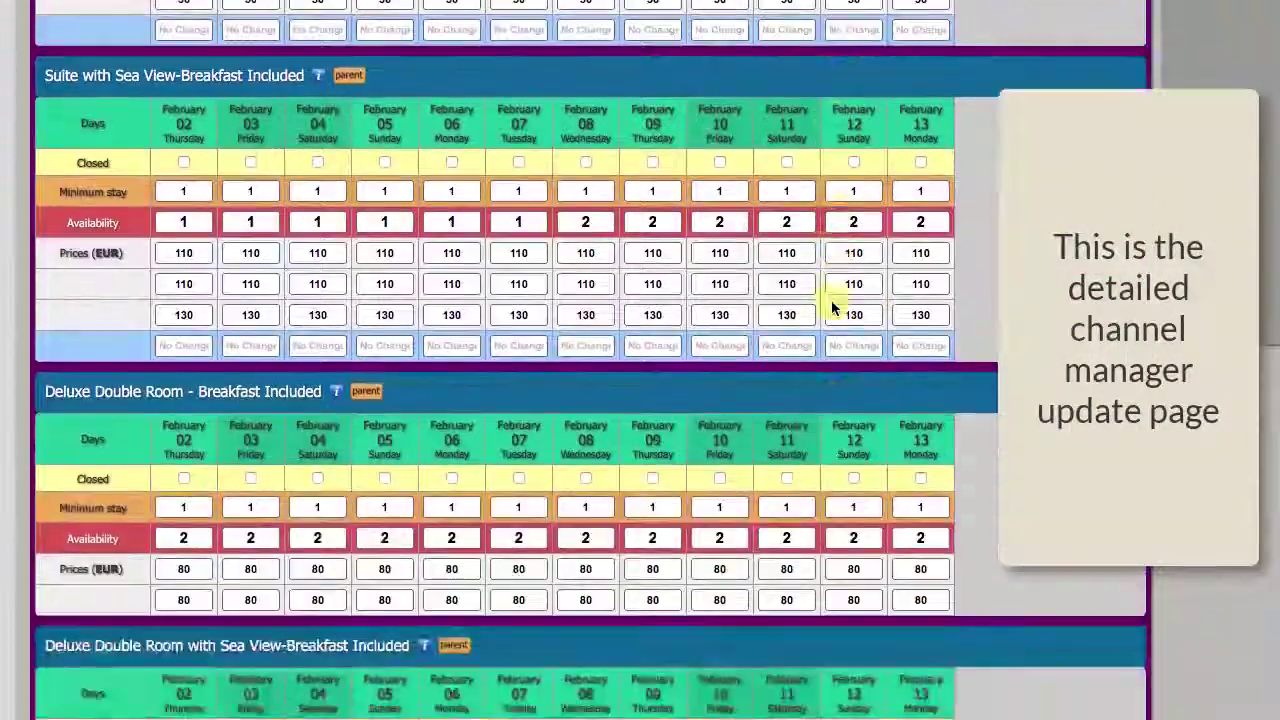
pyautogui.scroll(20, 833, 307)
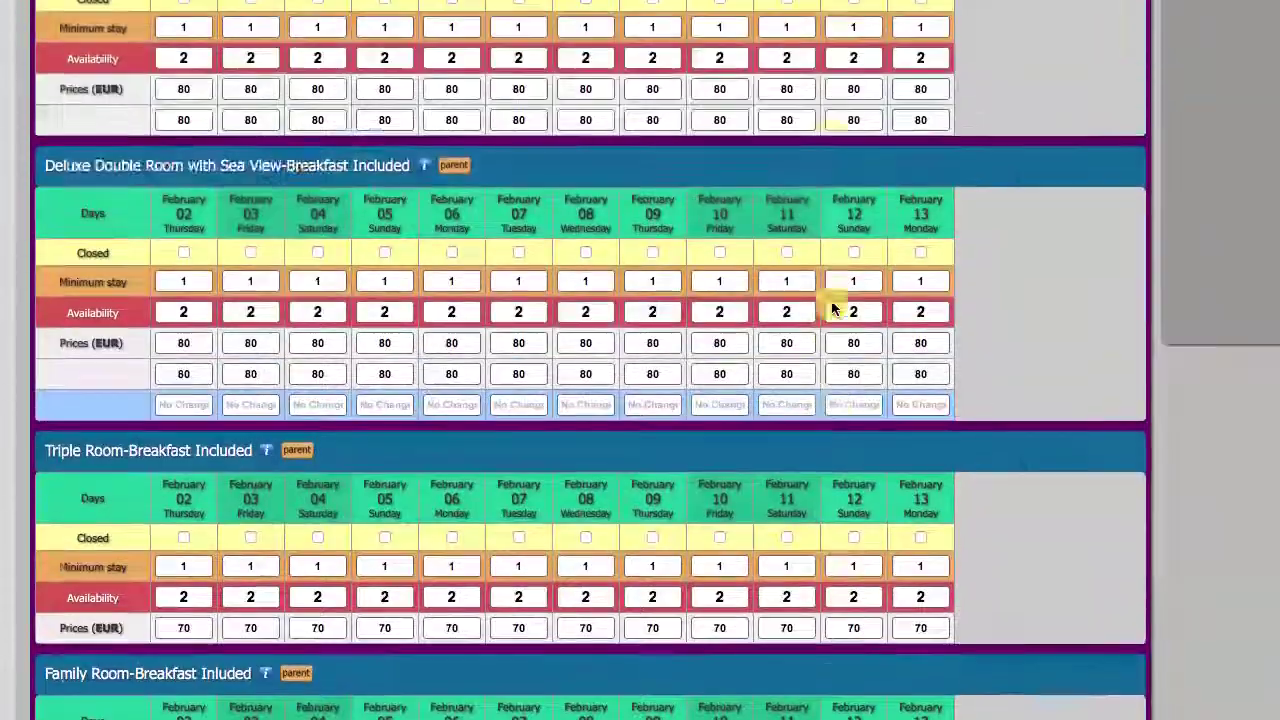
pyautogui.scroll(1, 831, 300)
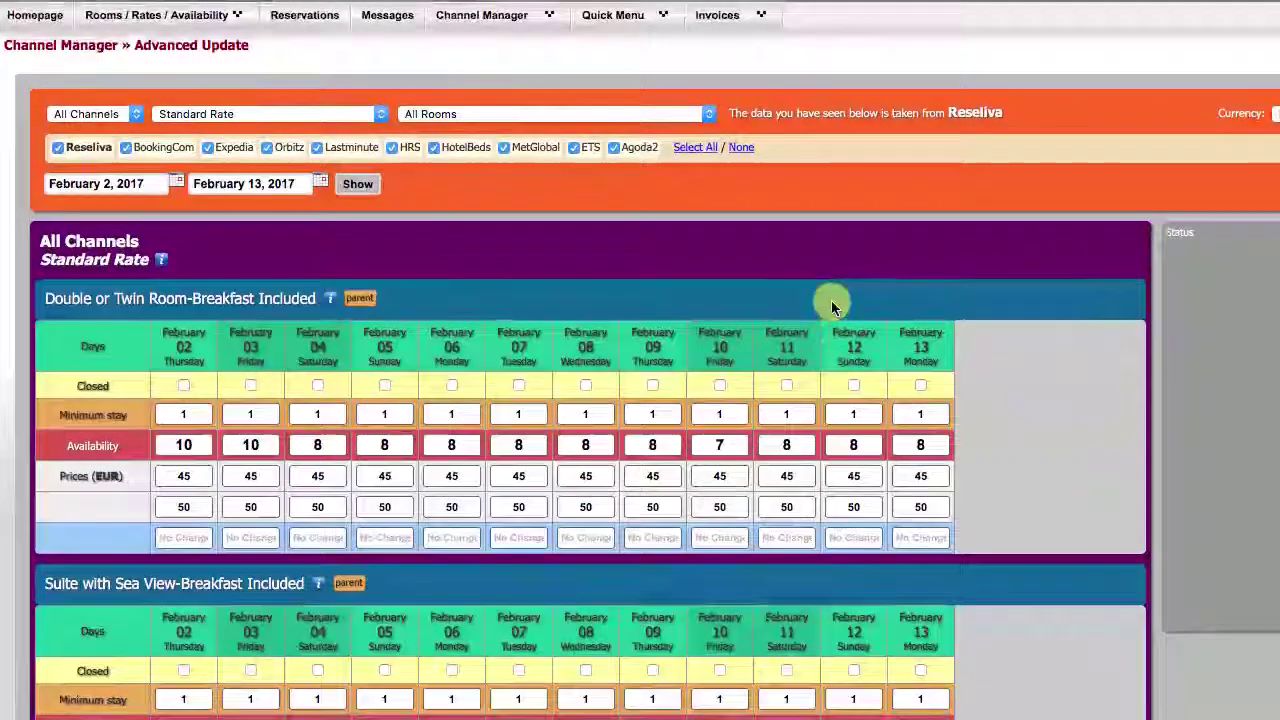
pyautogui.click(131, 112)
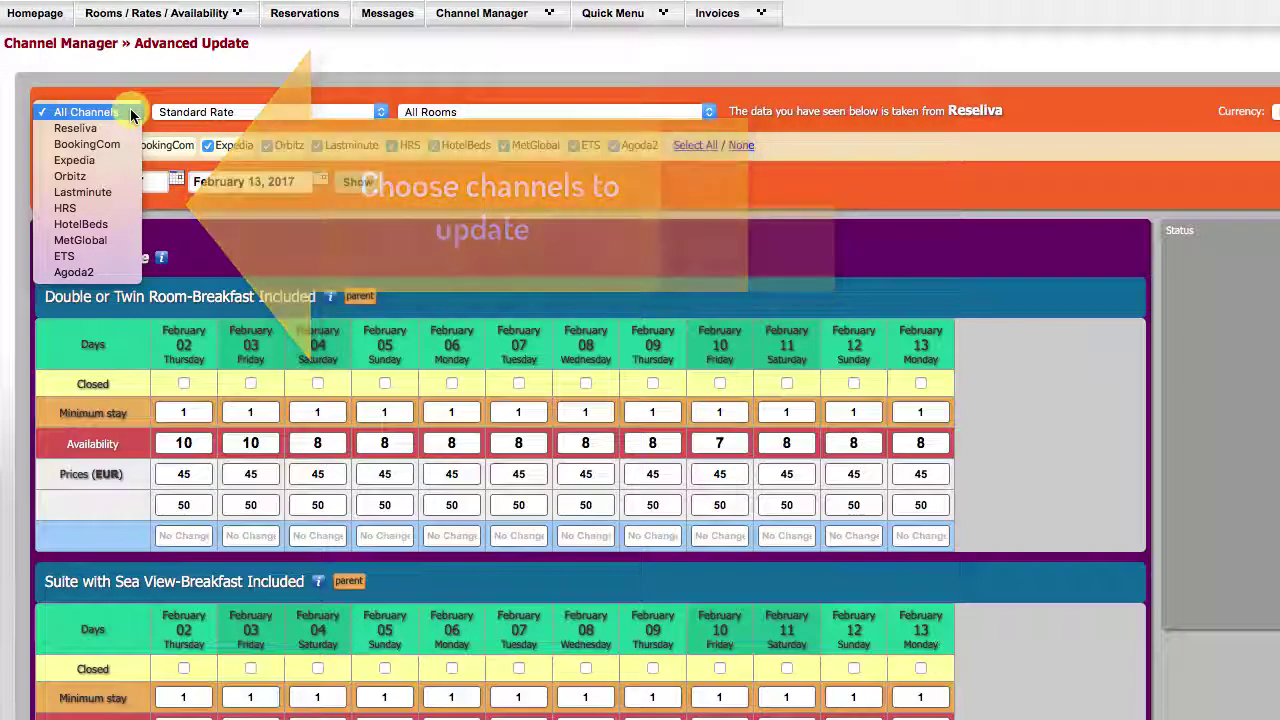
# - Keep All Channels and Standard Rate, and select the Double or Twin Room-Breakfast Included room
pyautogui.click(131, 112)
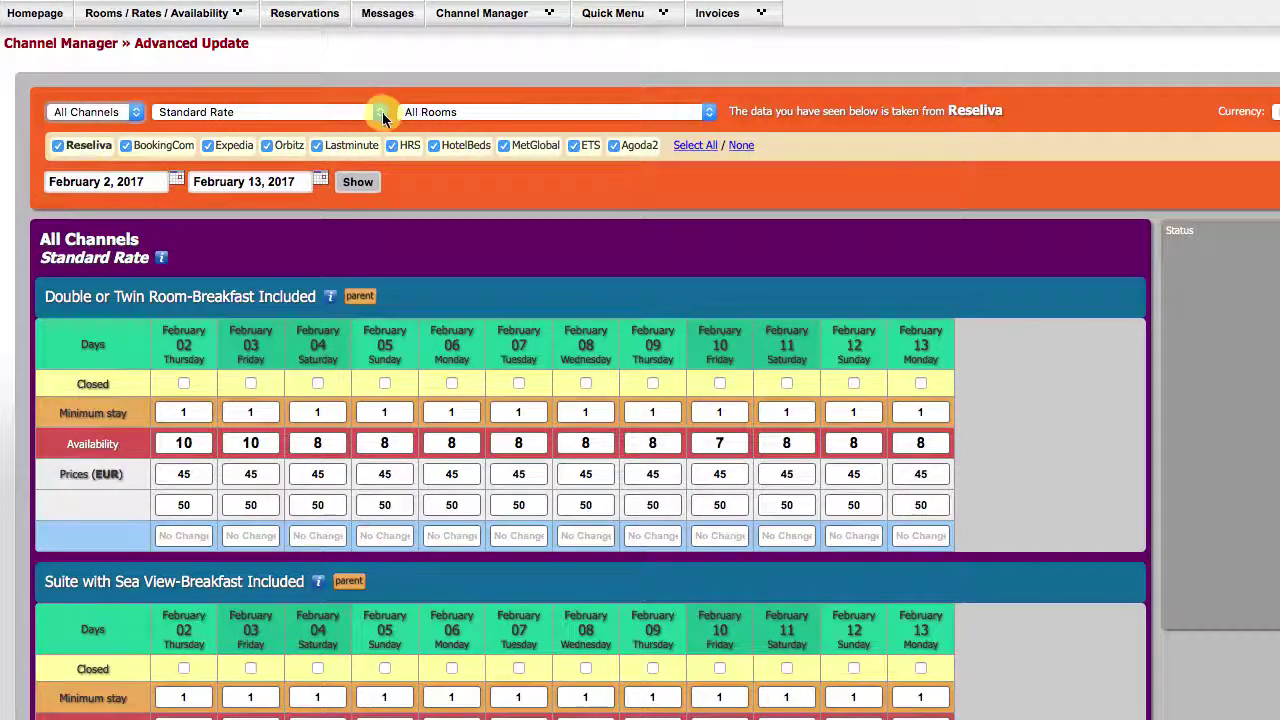
pyautogui.click(381, 112)
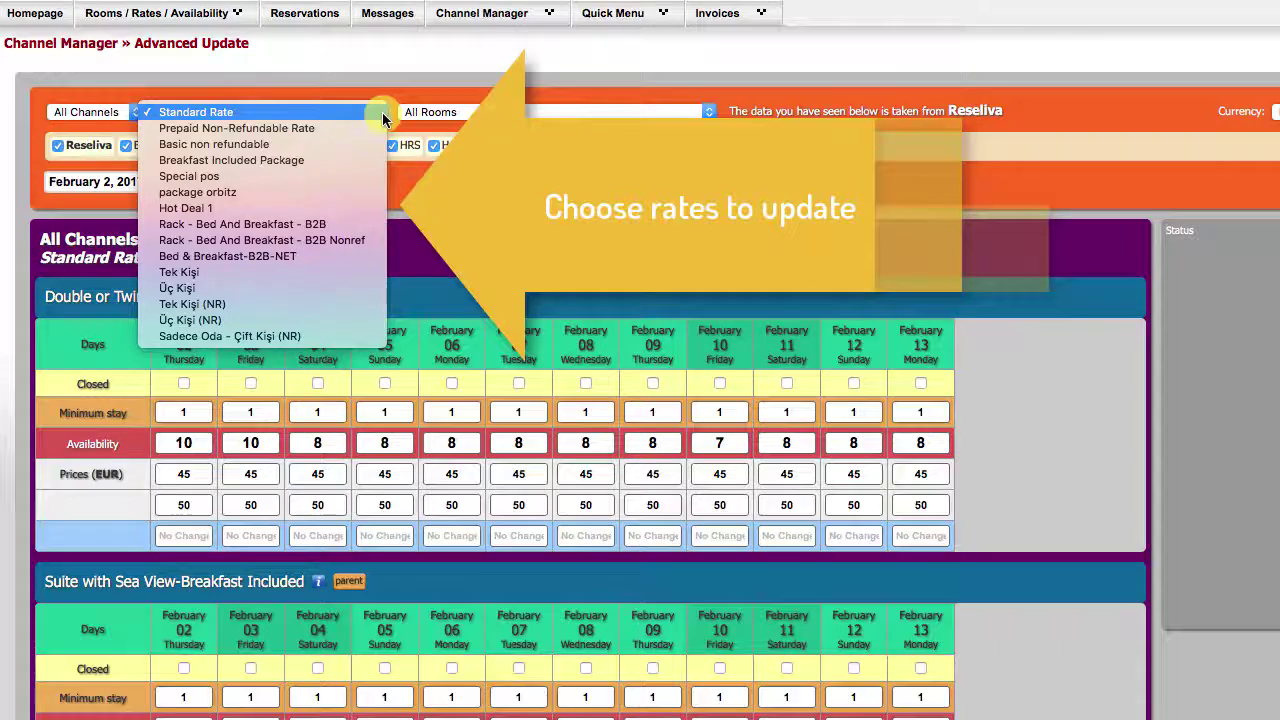
pyautogui.click(383, 116)
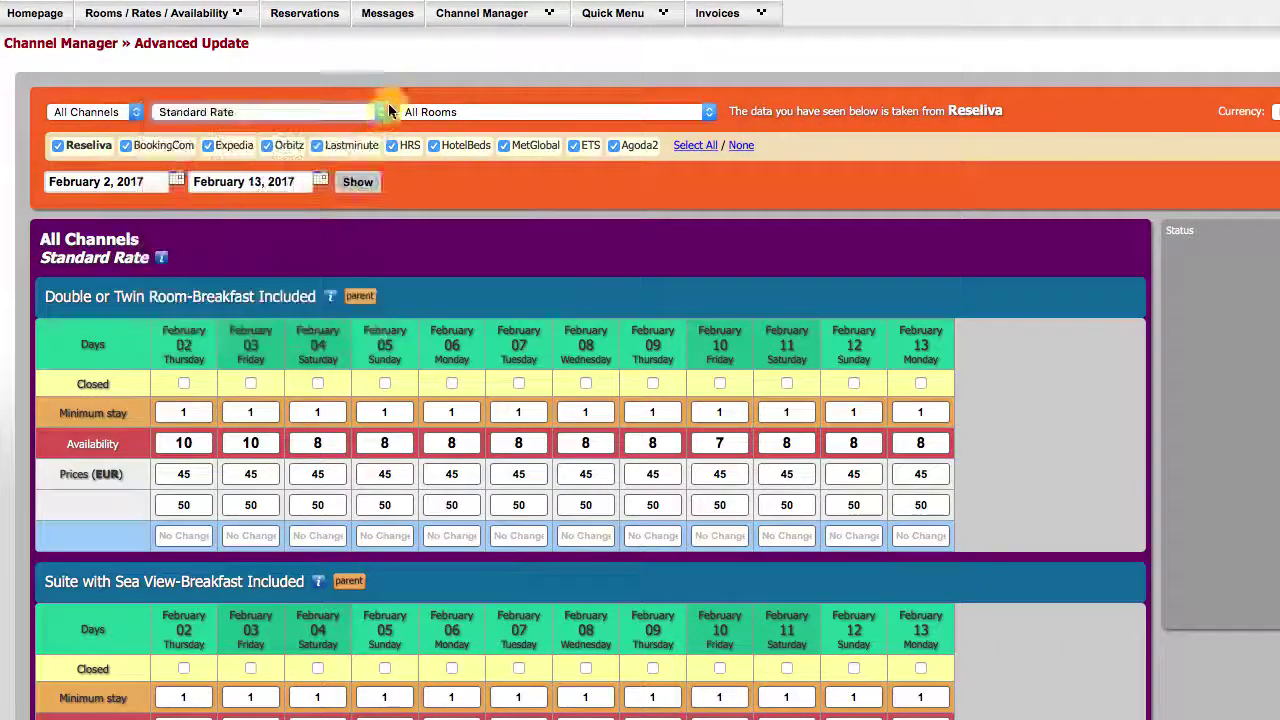
pyautogui.click(710, 111)
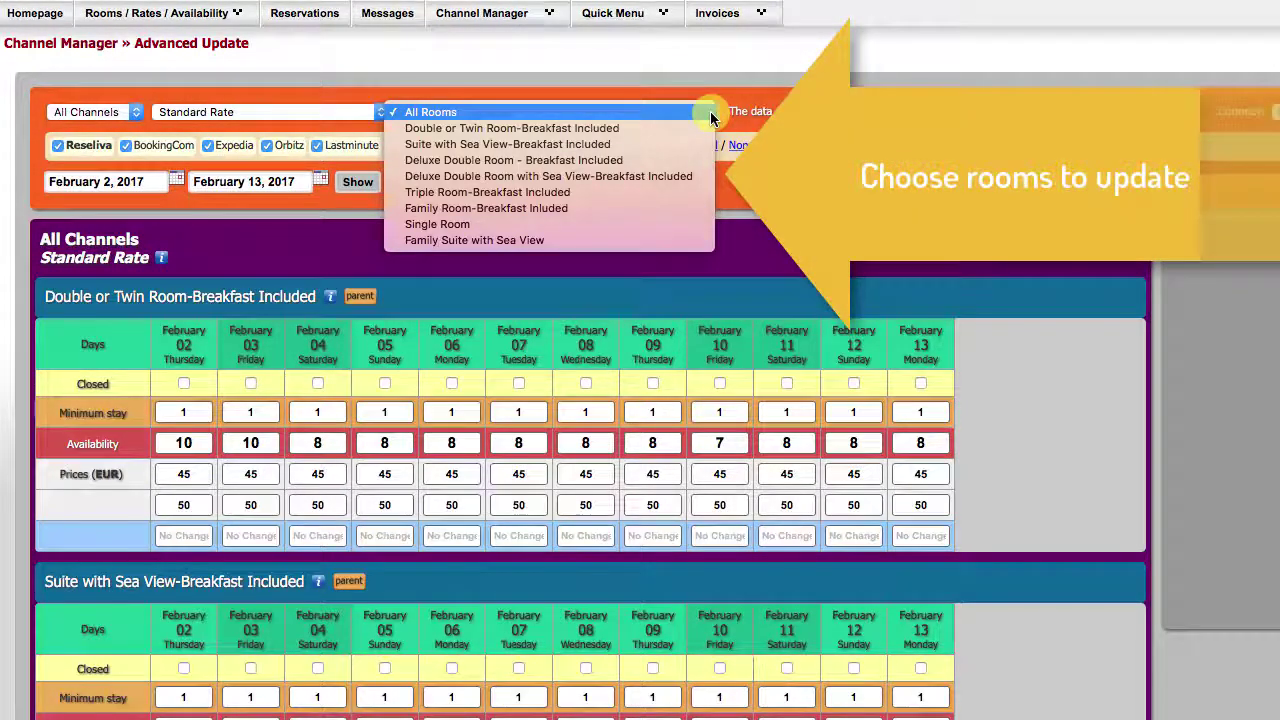
pyautogui.click(691, 127)
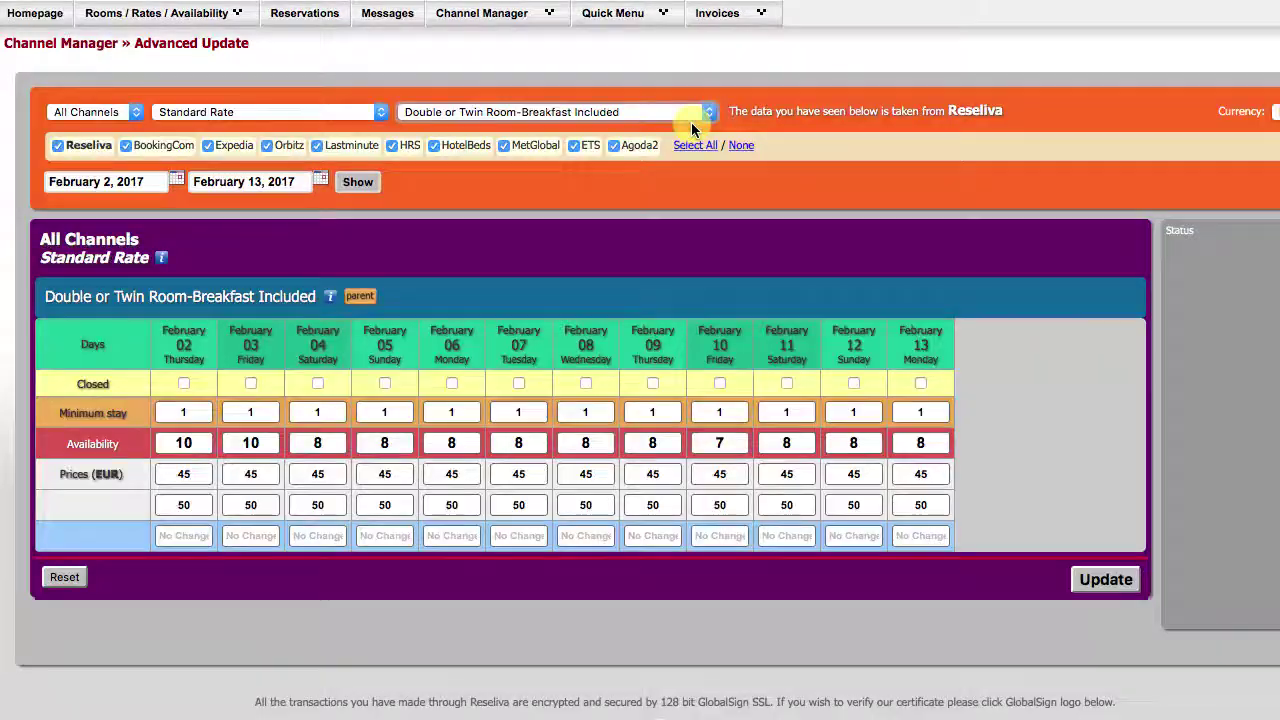
# - Exclude MetGlobal, ETS, Agoda2, HotelBeds, HRS and Lastminute from the update
pyautogui.click(504, 146)
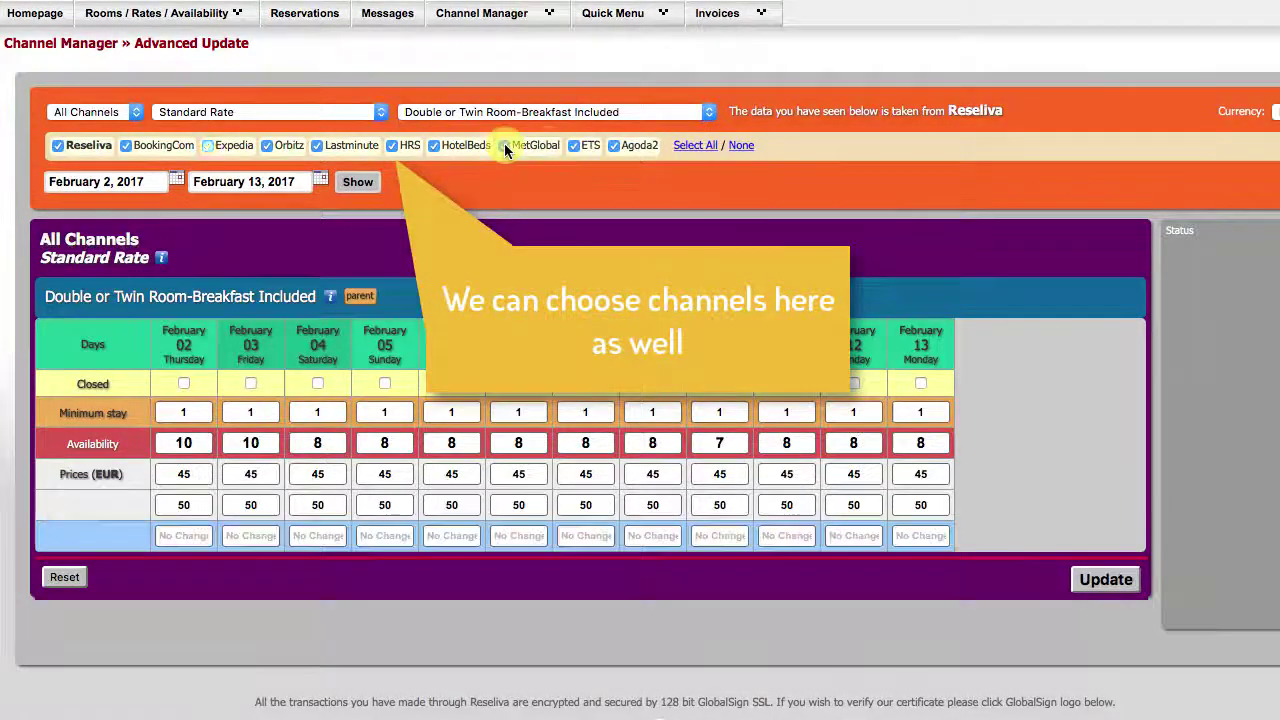
pyautogui.click(569, 145)
pyautogui.click(610, 145)
pyautogui.click(434, 145)
pyautogui.click(392, 145)
pyautogui.click(317, 145)
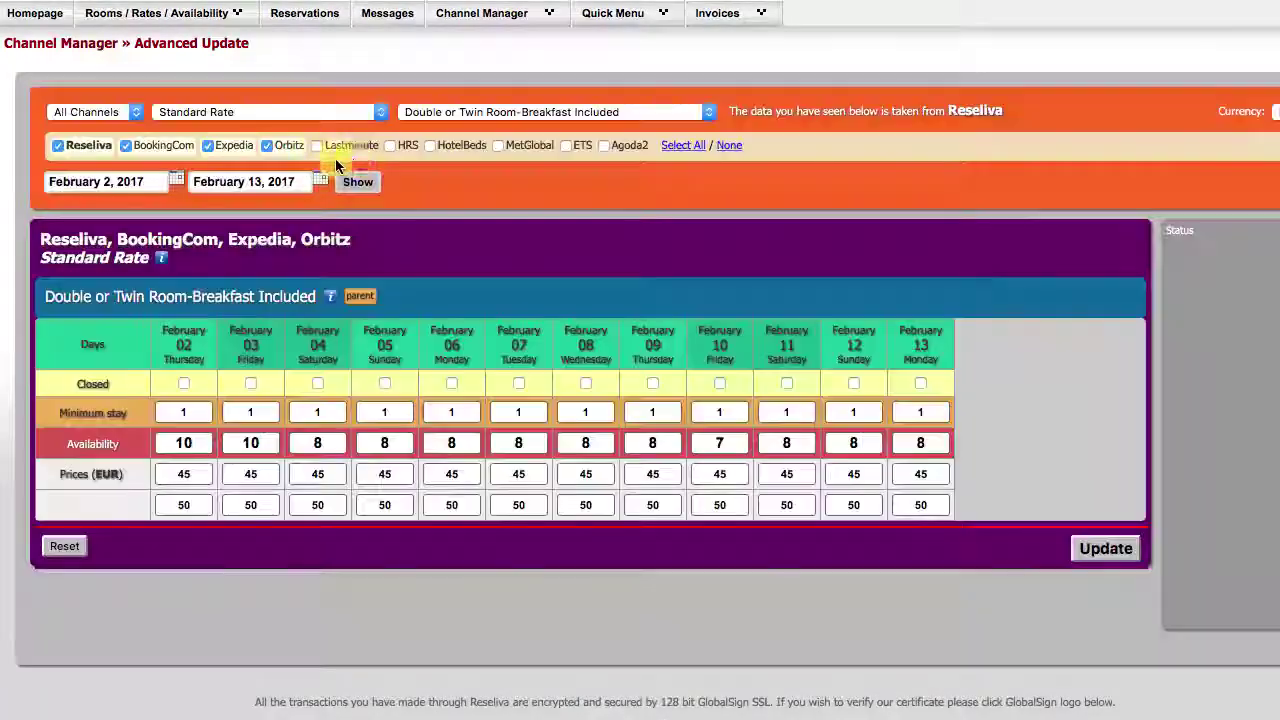
# - Set the date range to October 1–7, 2017 and load the grid
pyautogui.click(176, 180)
pyautogui.click(128, 210)
pyautogui.click(92, 337)
pyautogui.click(222, 259)
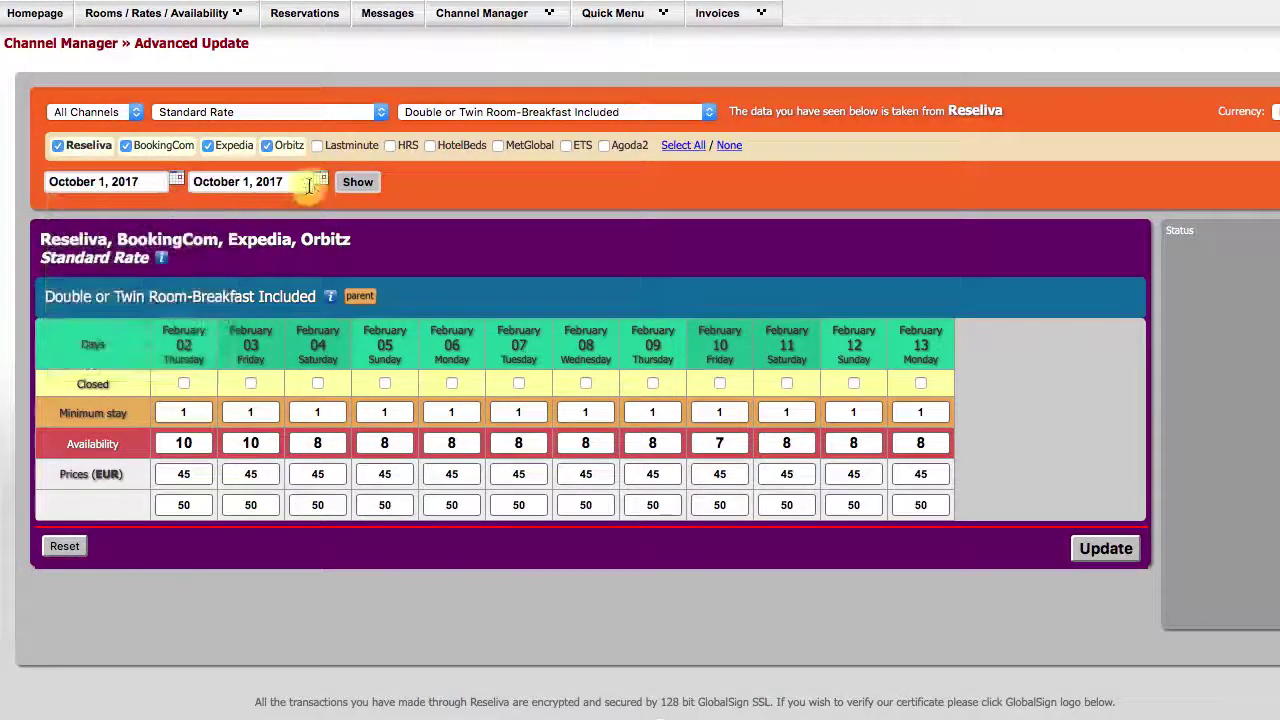
pyautogui.click(320, 179)
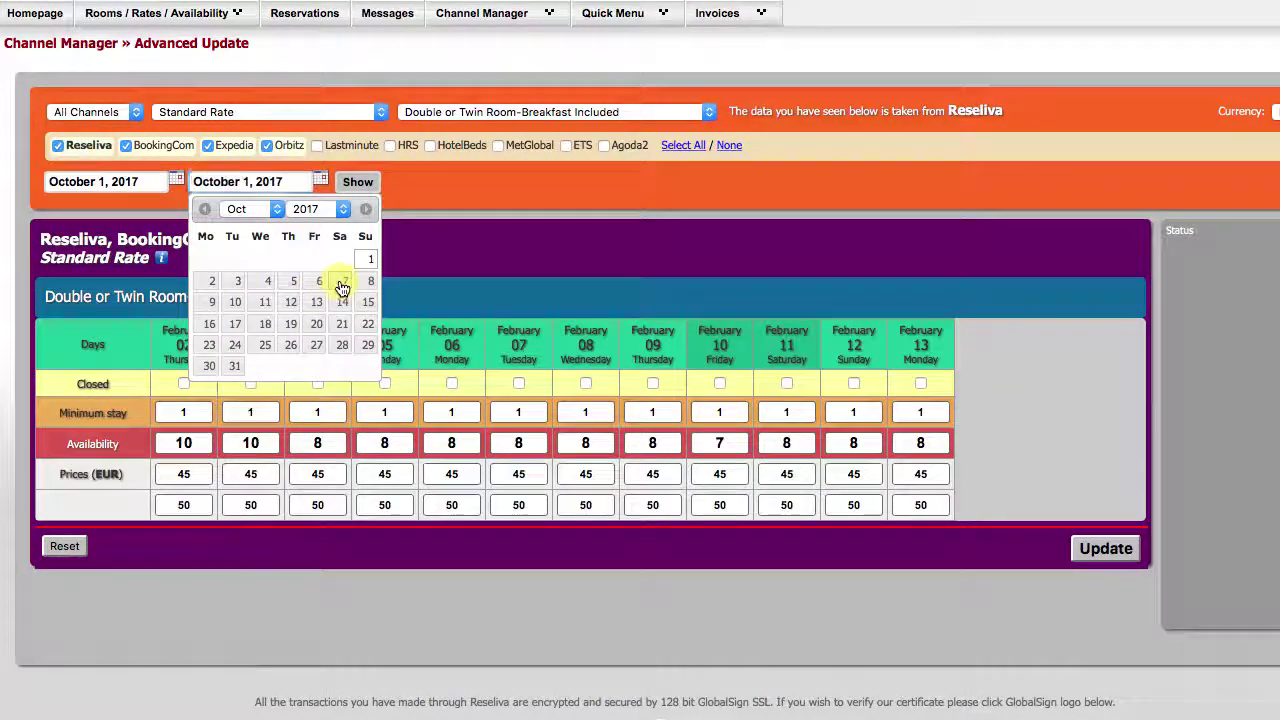
pyautogui.click(343, 282)
pyautogui.click(358, 184)
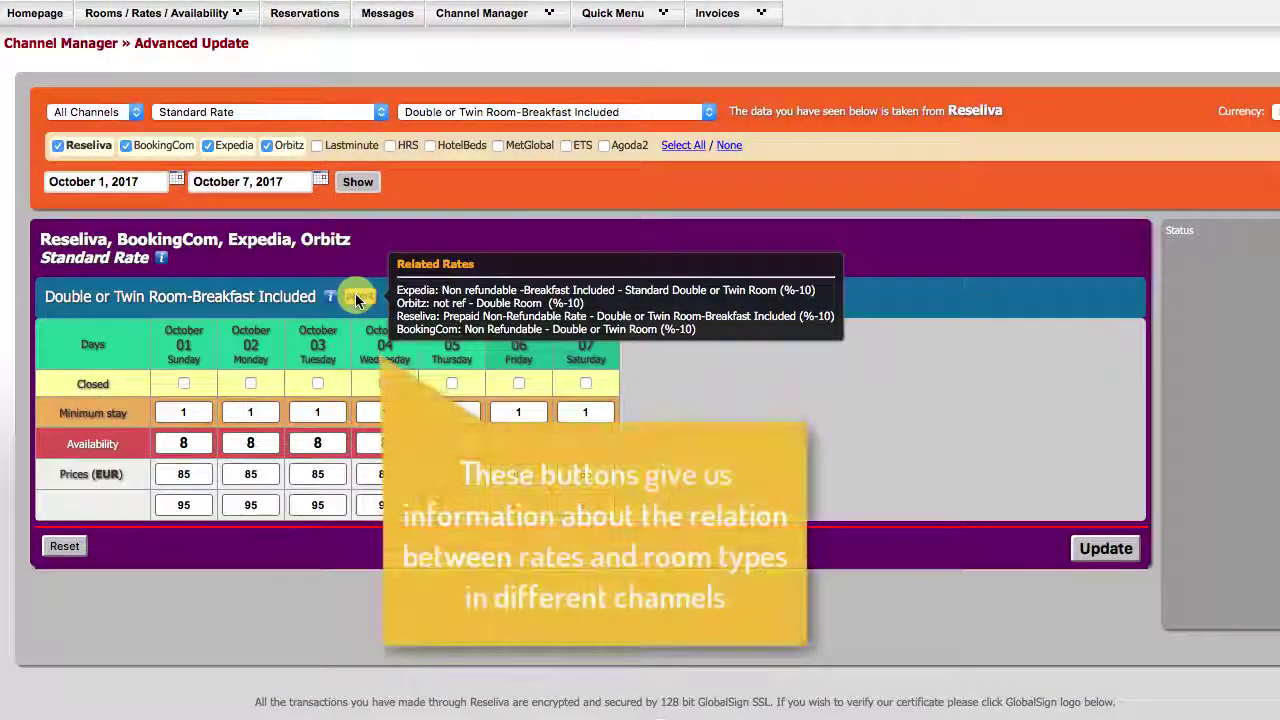
pyautogui.moveTo(331, 298)
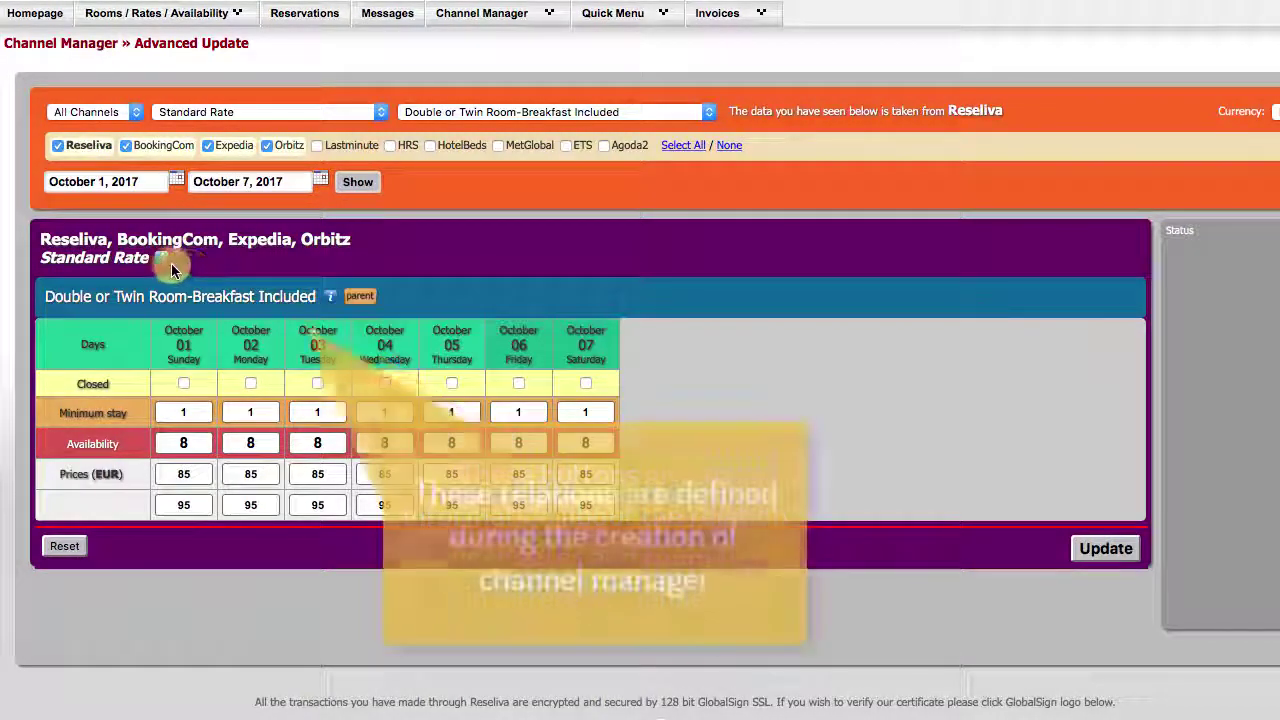
pyautogui.moveTo(162, 258)
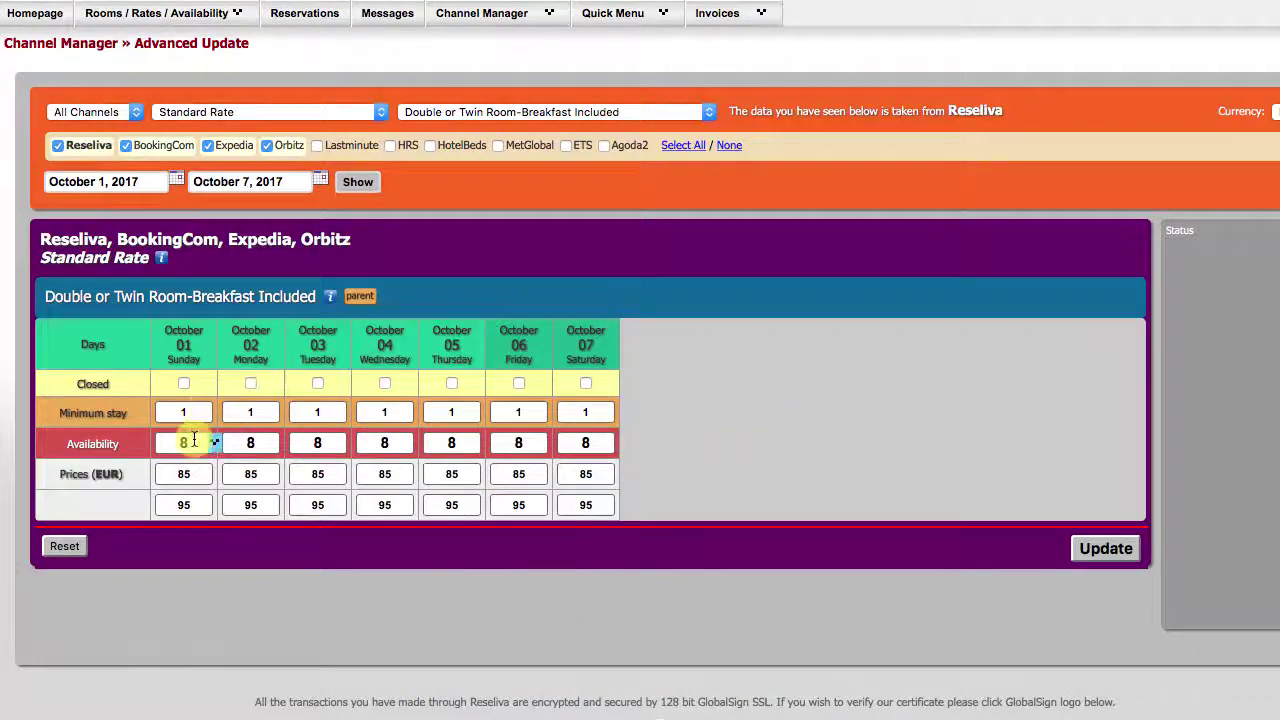
pyautogui.moveTo(194, 441)
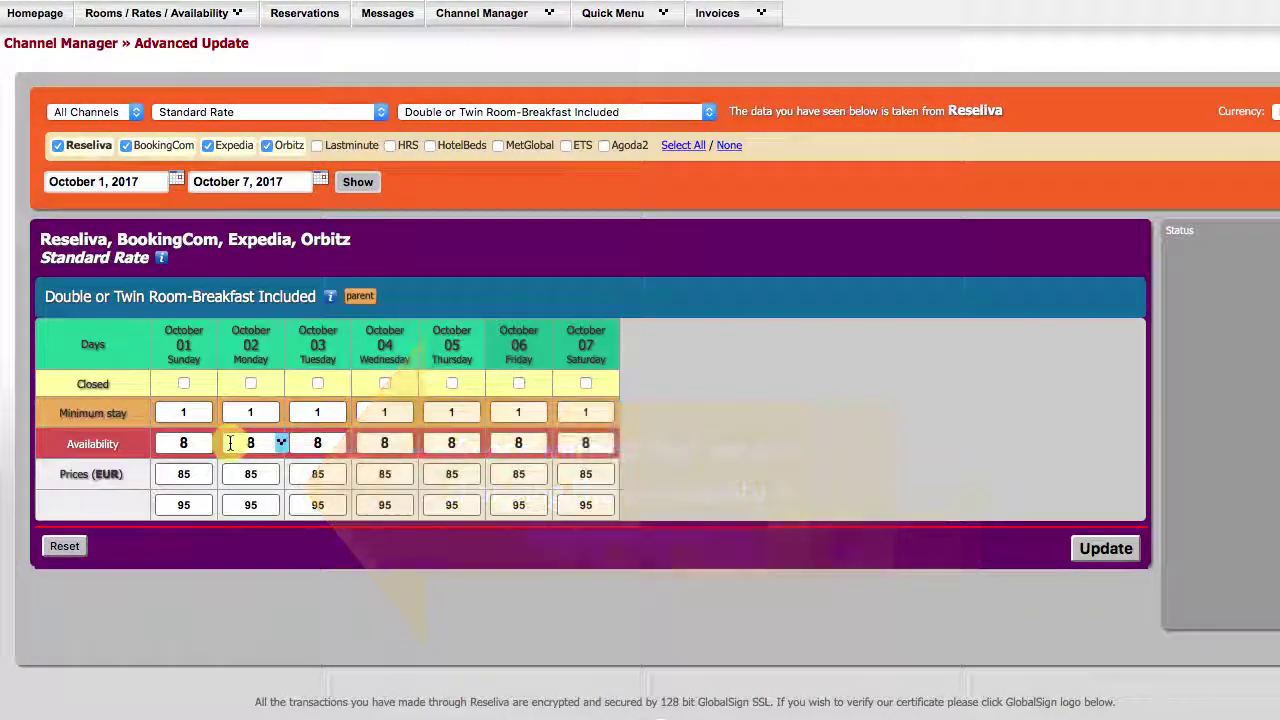
pyautogui.moveTo(197, 474)
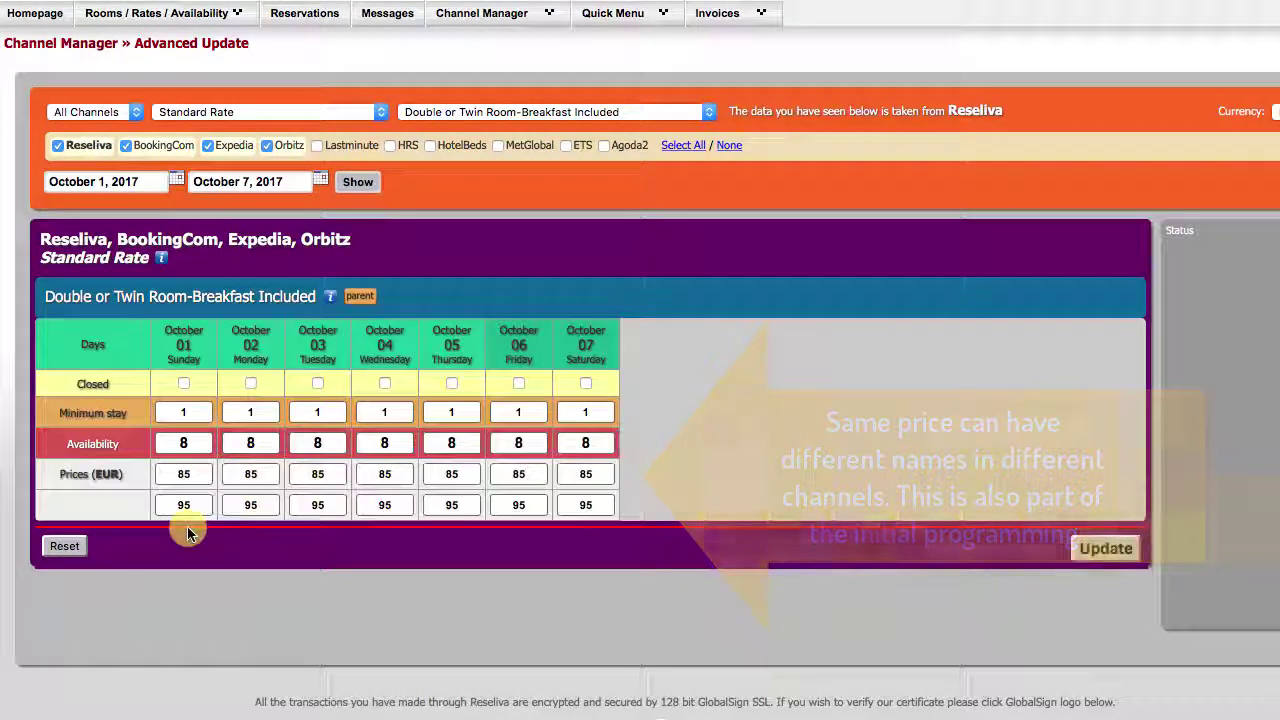
pyautogui.click(202, 443)
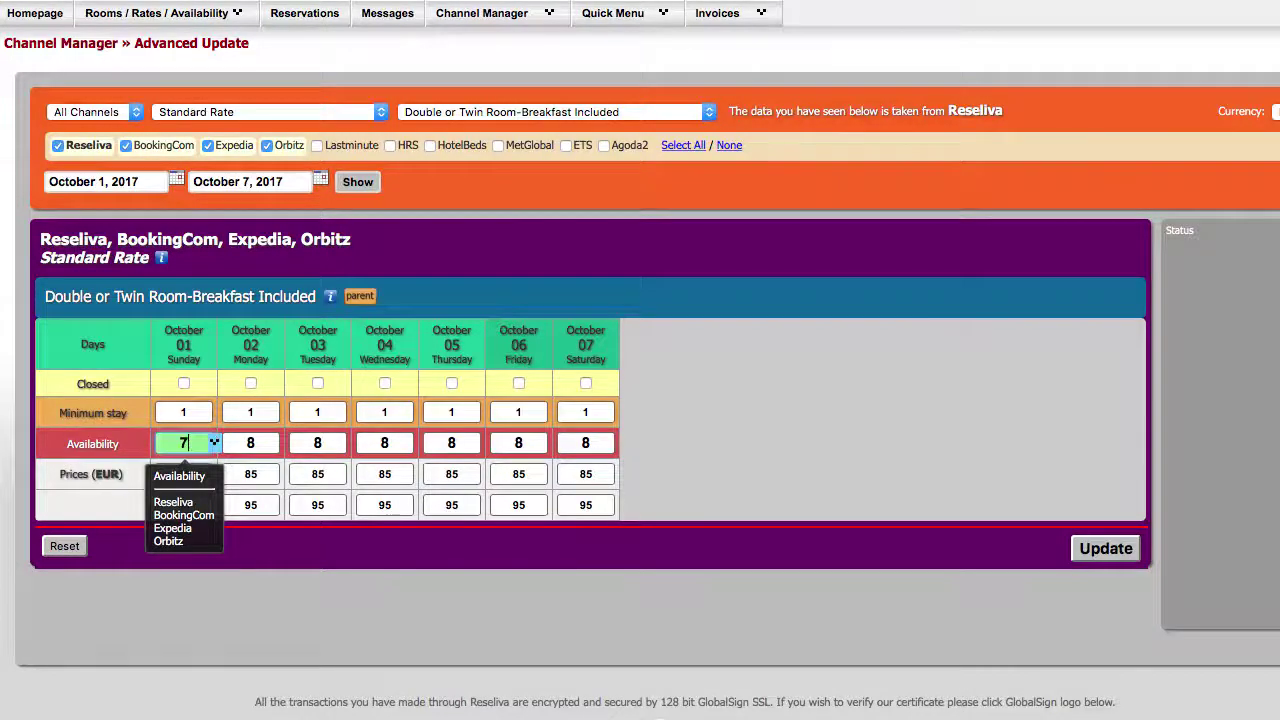
# - Copy availability 7 and first price 90 from October 1 across all days to October 7
pyautogui.click(213, 442)
pyautogui.click(226, 466)
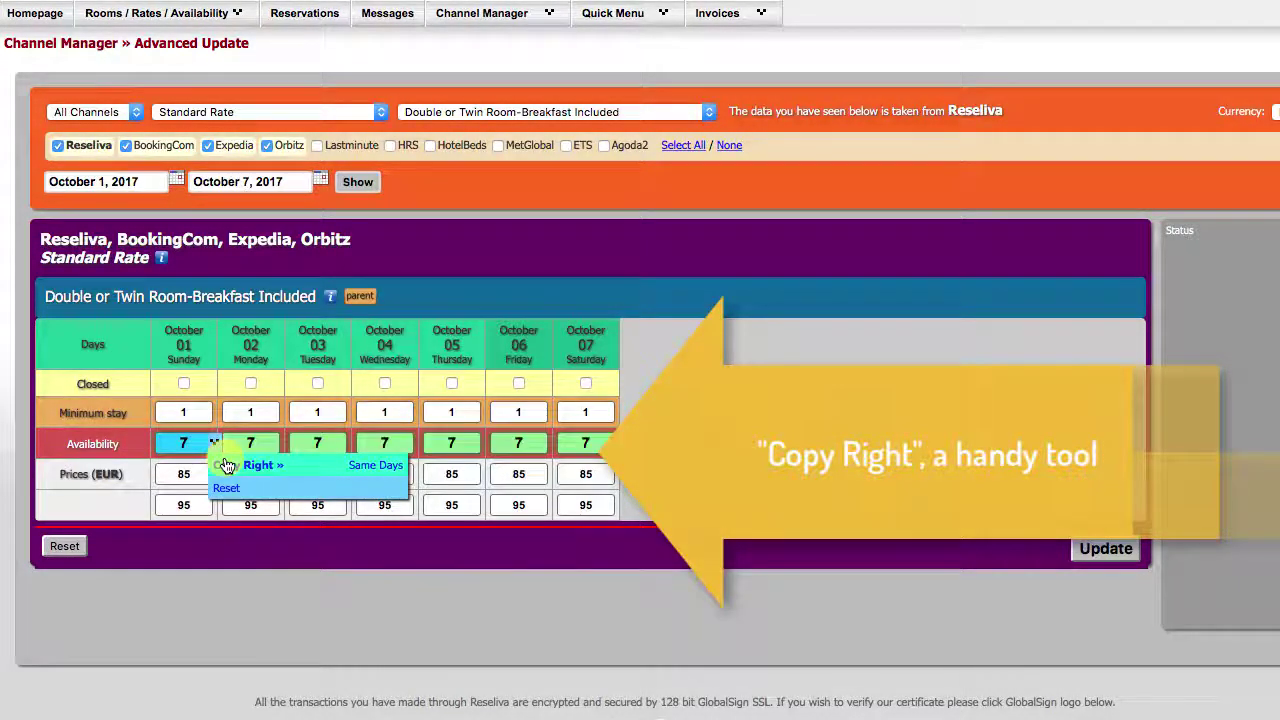
pyautogui.click(213, 474)
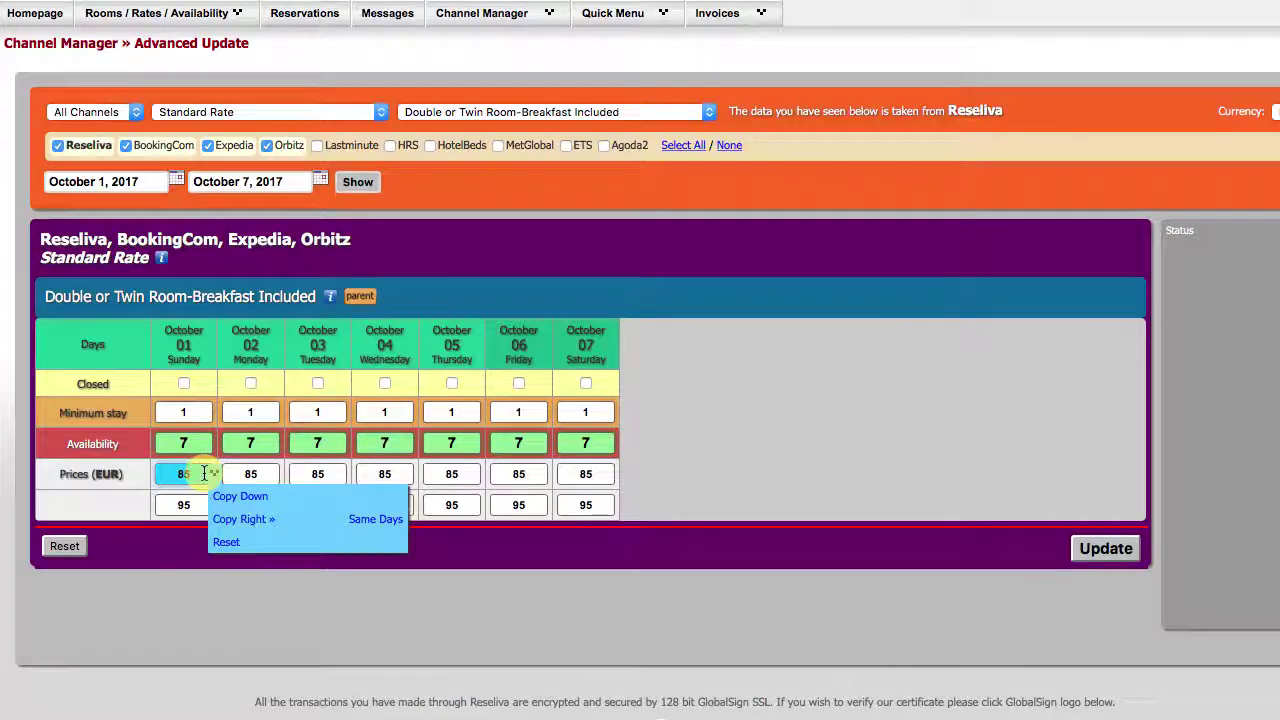
pyautogui.write('90')
pyautogui.click(258, 520)
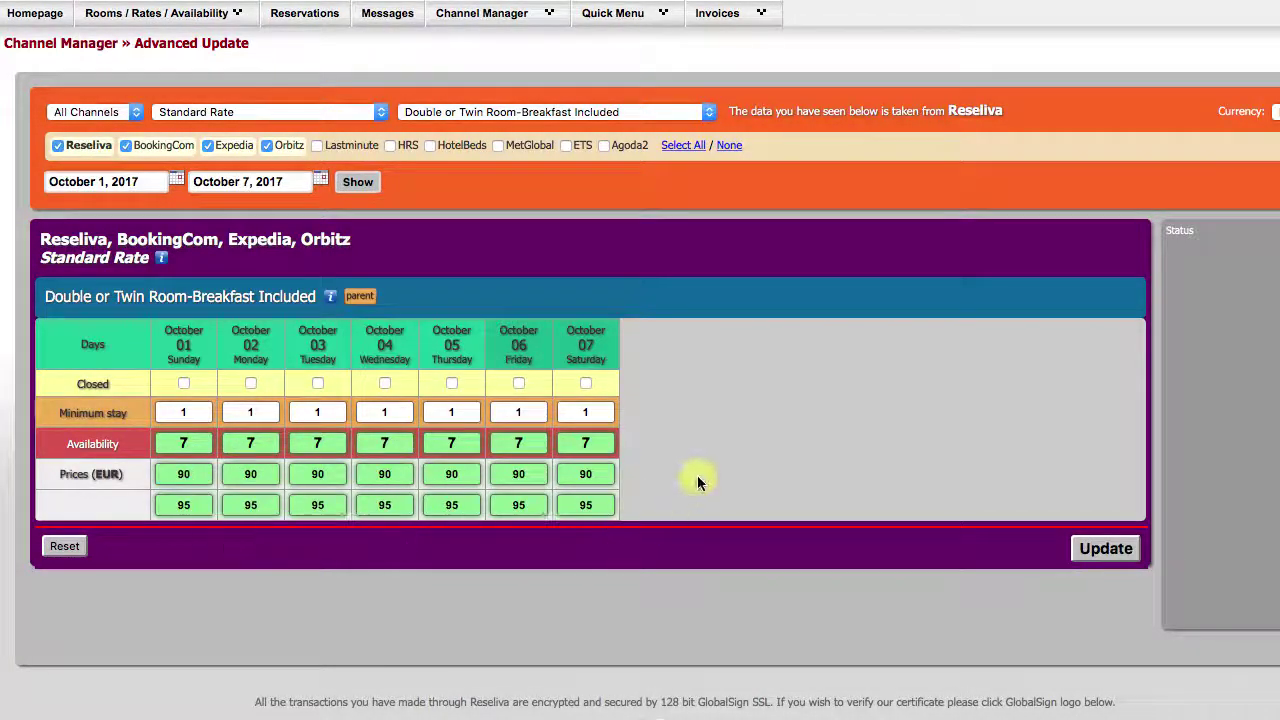
# - Send the October 1–7 changes to Reseliva, BookingCom, Expedia and Orbitz and confirm
pyautogui.click(1103, 549)
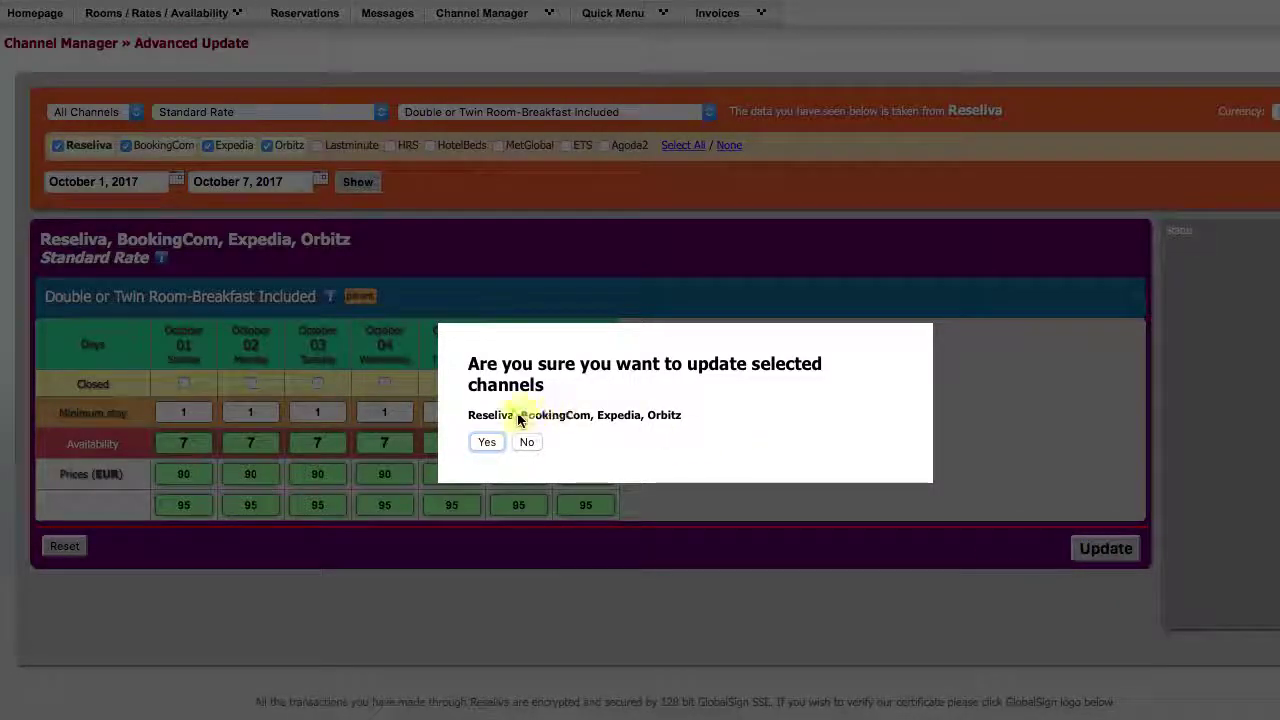
pyautogui.click(494, 440)
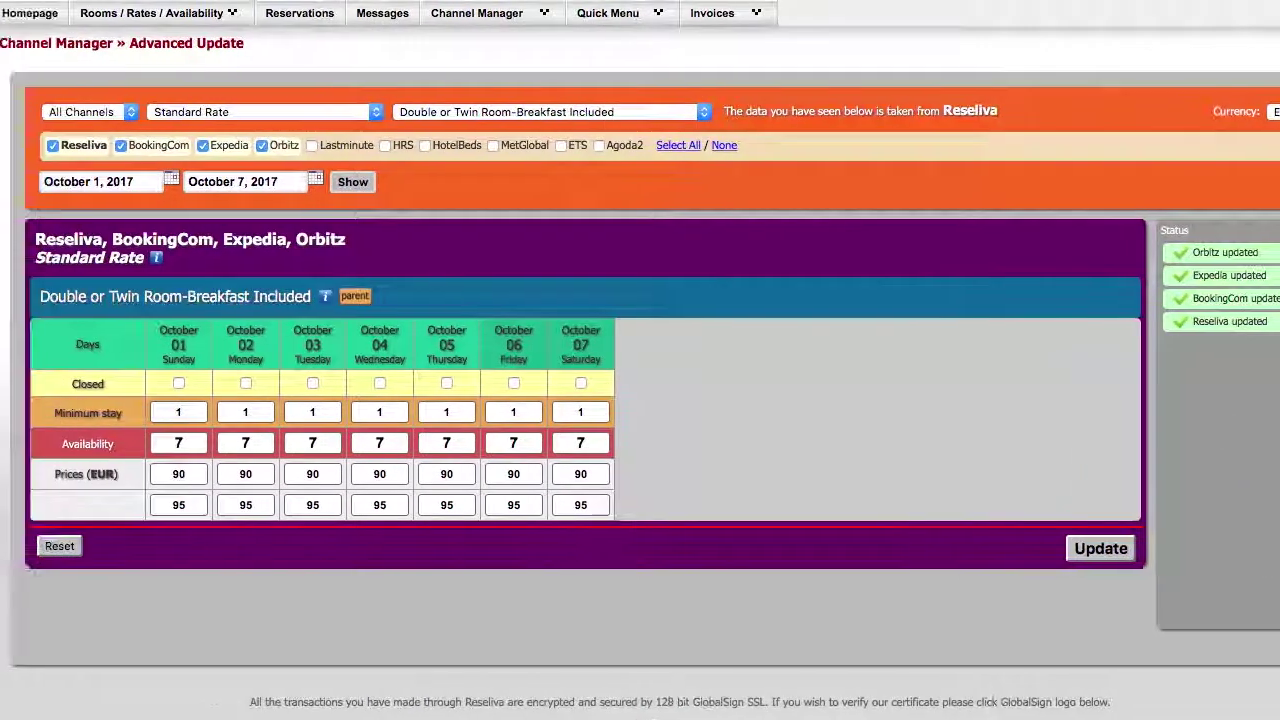
pyautogui.click(489, 20)
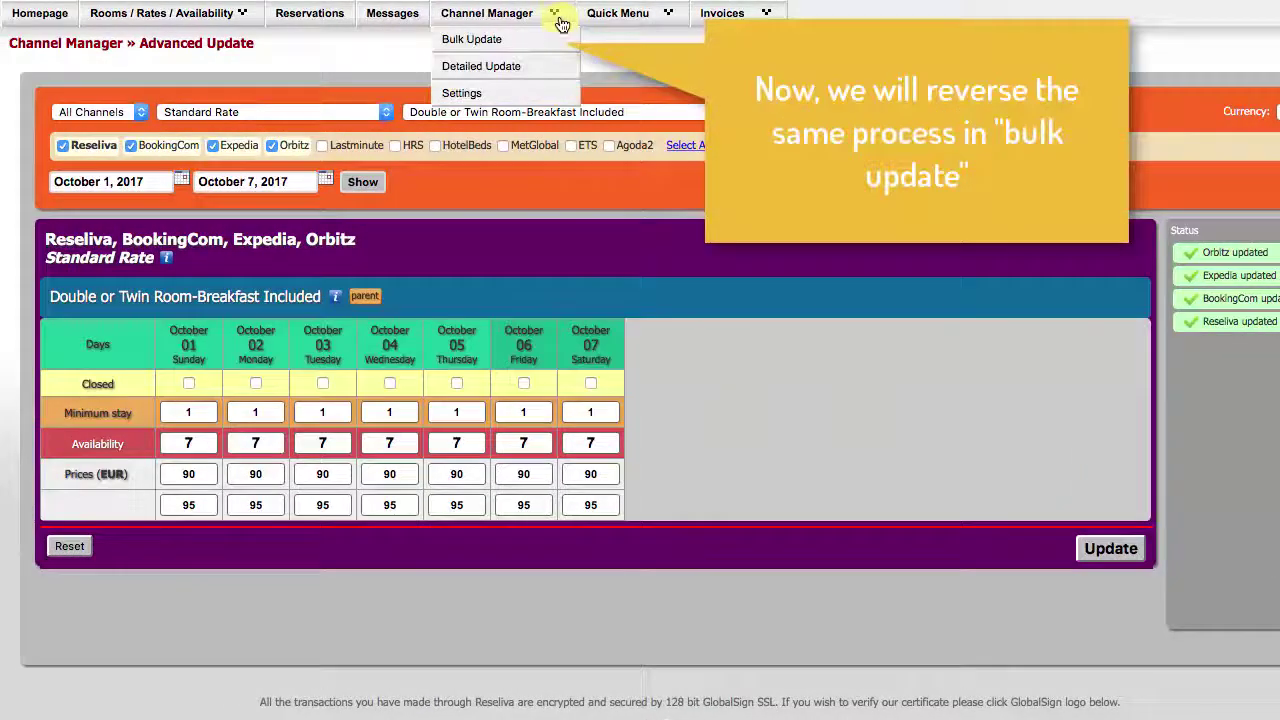
# - Open Channel Manager > Bulk Update and scroll through its list of room types
pyautogui.click(498, 42)
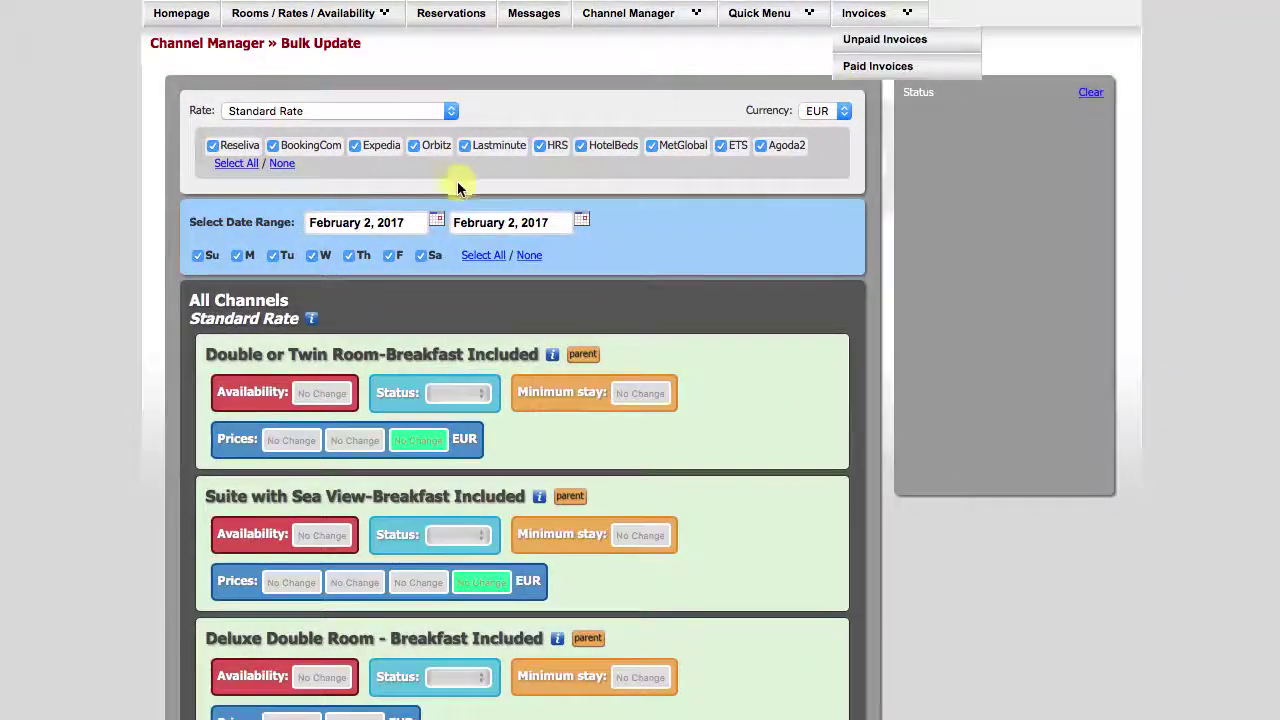
pyautogui.scroll(-2, 702, 234)
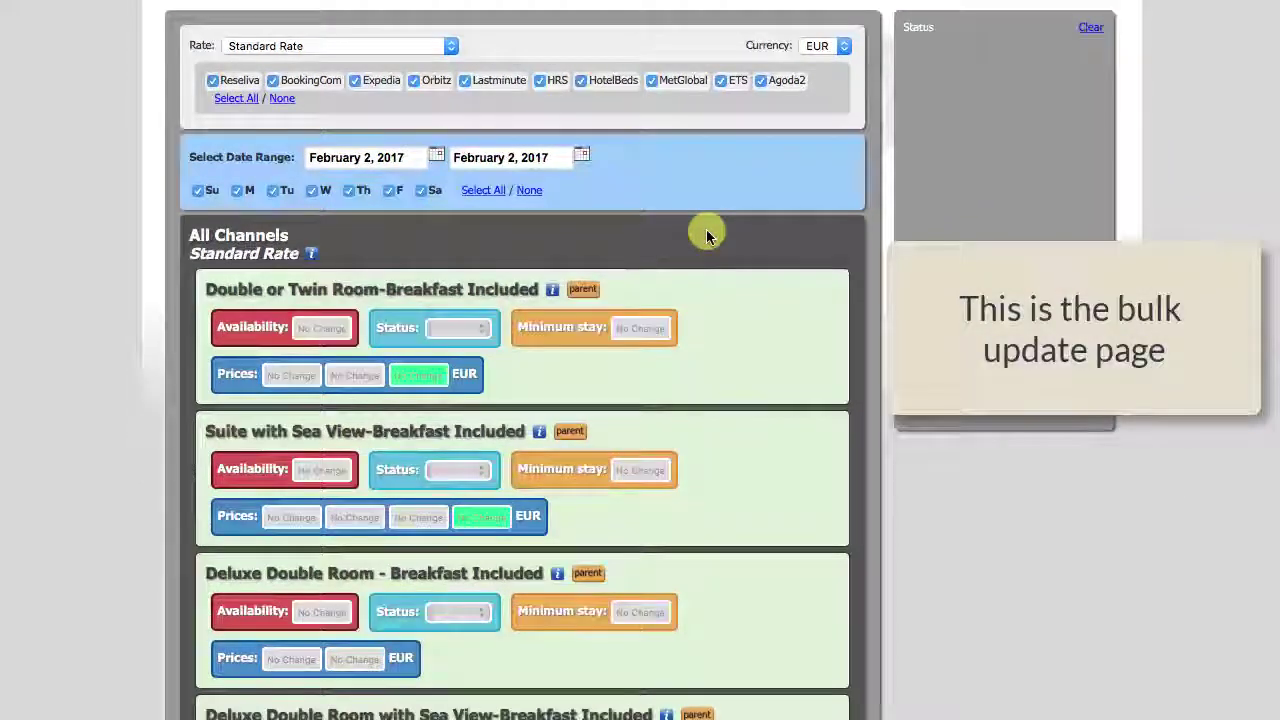
pyautogui.scroll(-5, 706, 236)
pyautogui.scroll(-1, 706, 236)
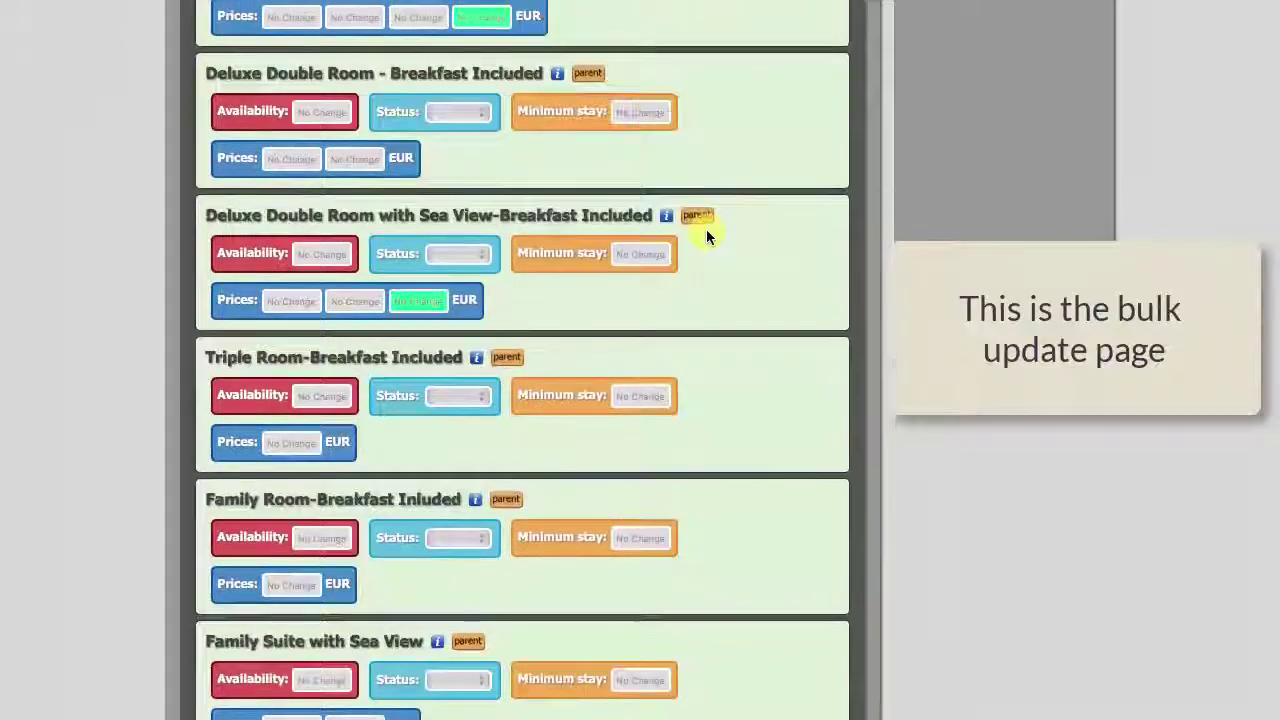
pyautogui.scroll(7, 706, 234)
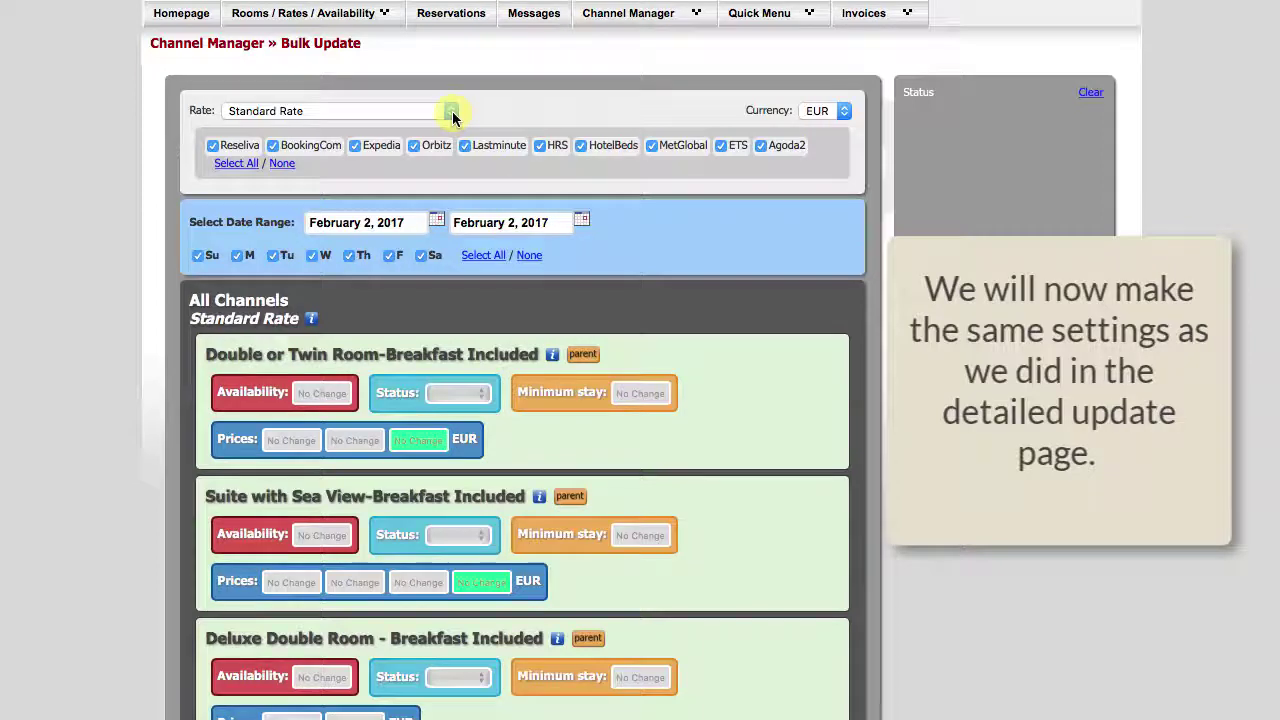
# - Keep Standard Rate and uncheck Lastminute, HRS, HotelBeds, MetGlobal, ETS and Agoda2
pyautogui.click(452, 113)
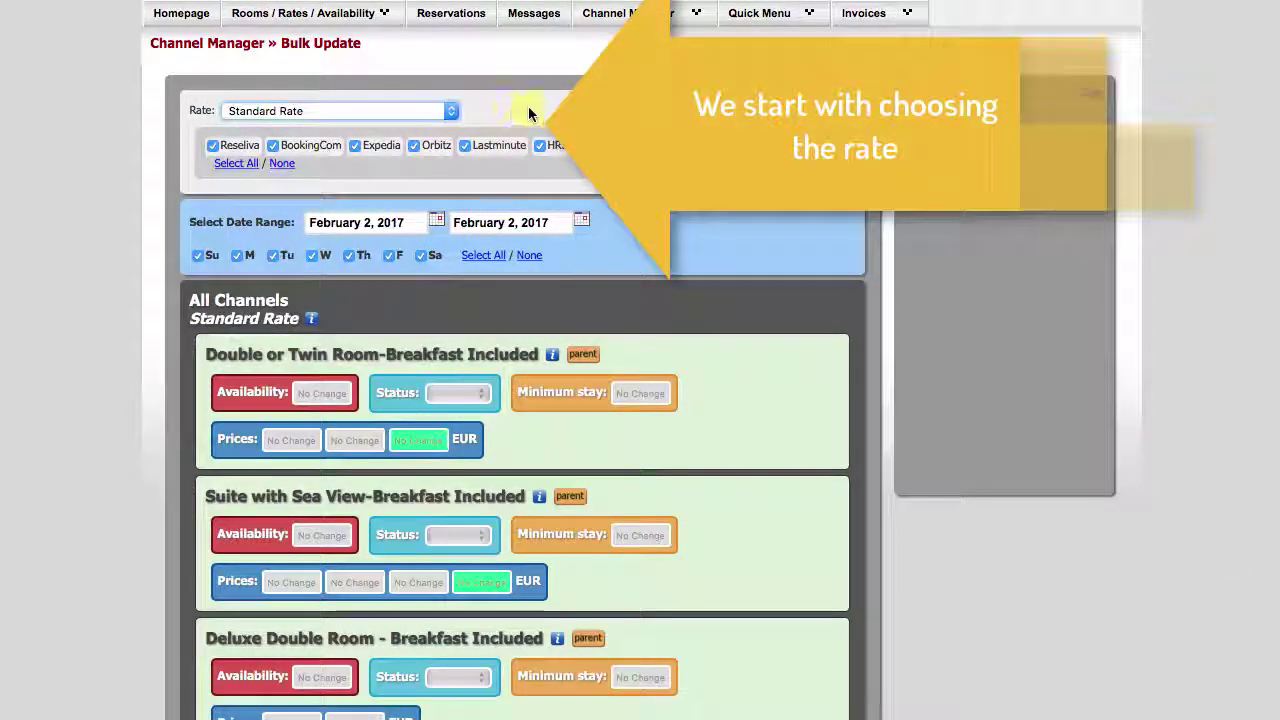
pyautogui.click(465, 145)
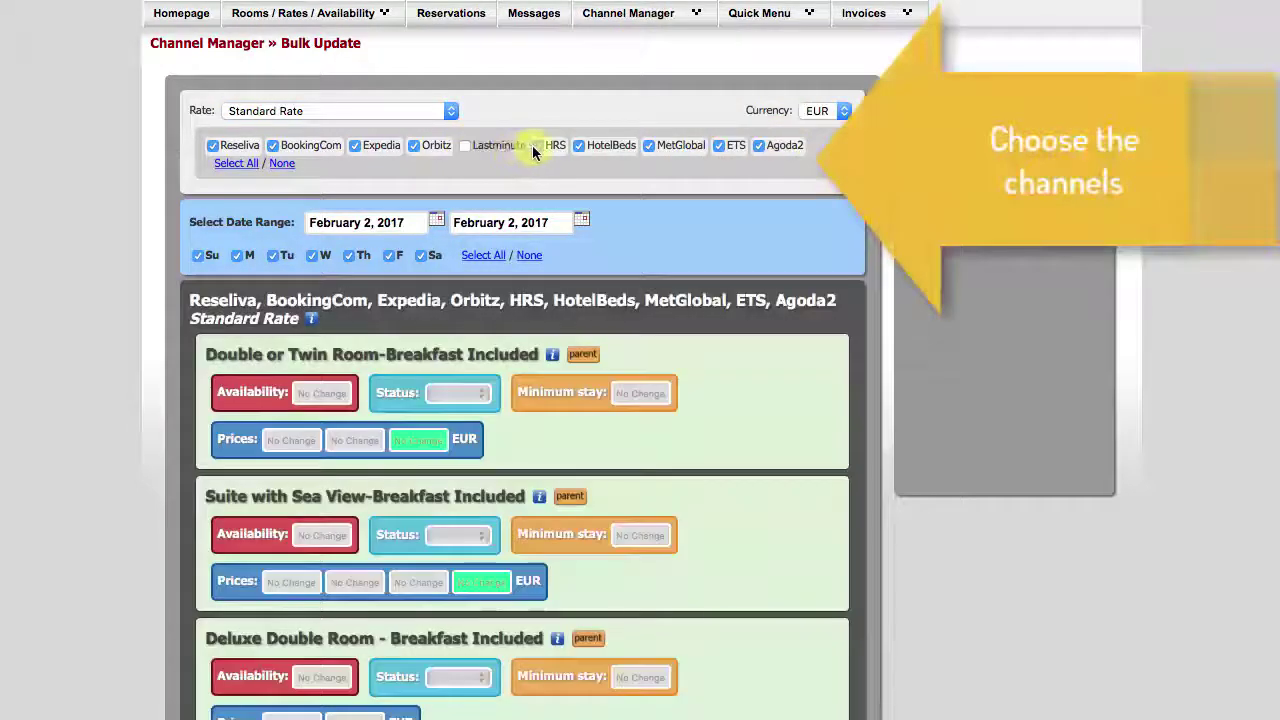
pyautogui.click(537, 145)
pyautogui.click(578, 145)
pyautogui.click(648, 145)
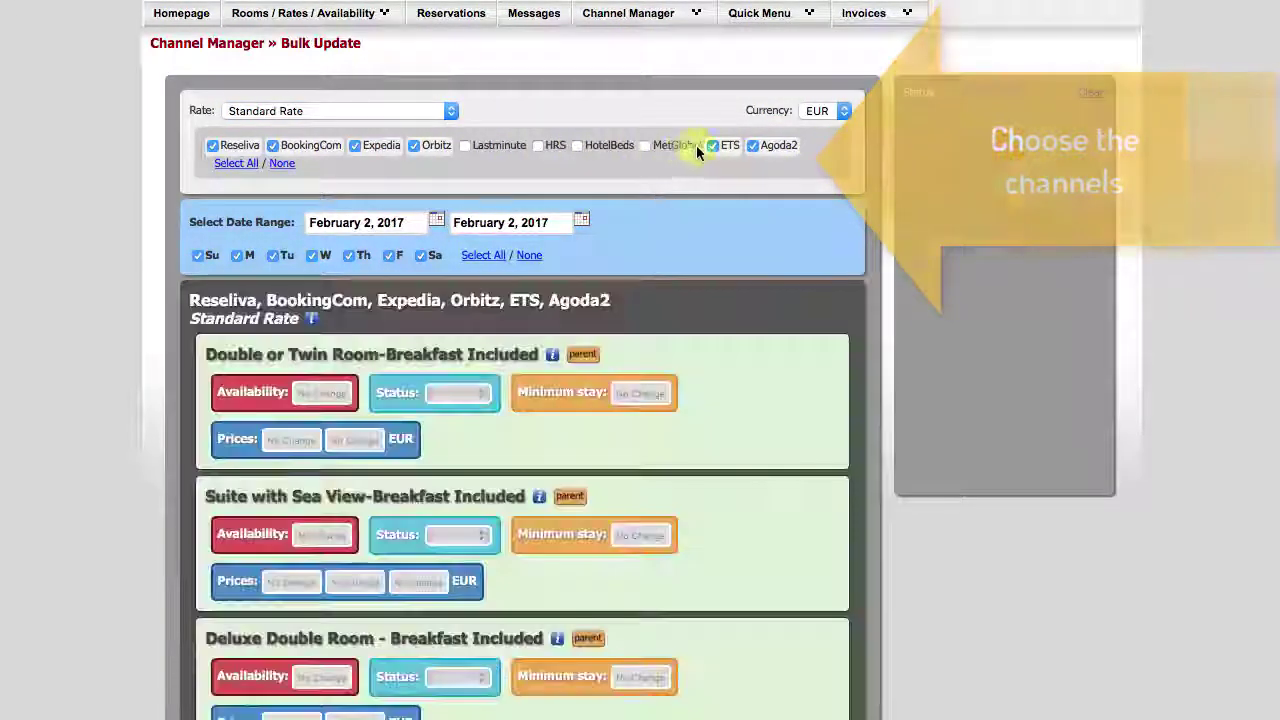
pyautogui.click(712, 145)
pyautogui.click(751, 145)
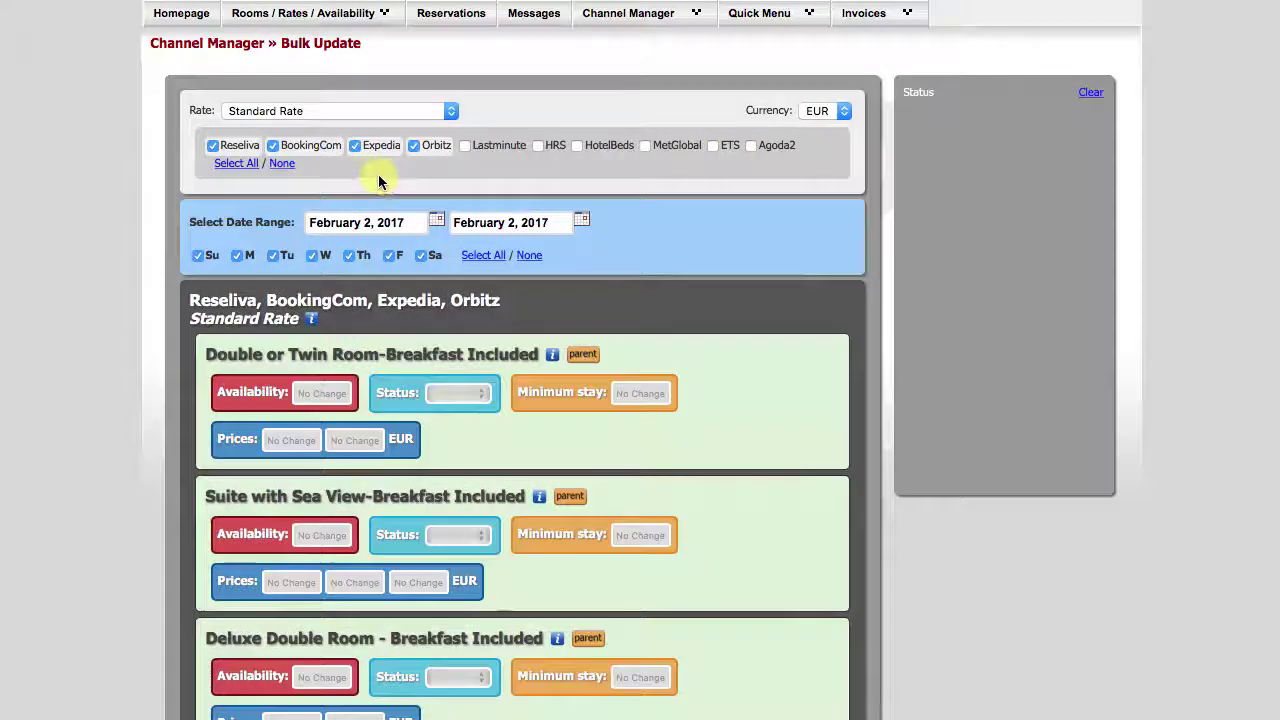
# - Set the bulk update dates to October 1–7, 2017
pyautogui.click(436, 219)
pyautogui.click(357, 249)
pyautogui.click(357, 363)
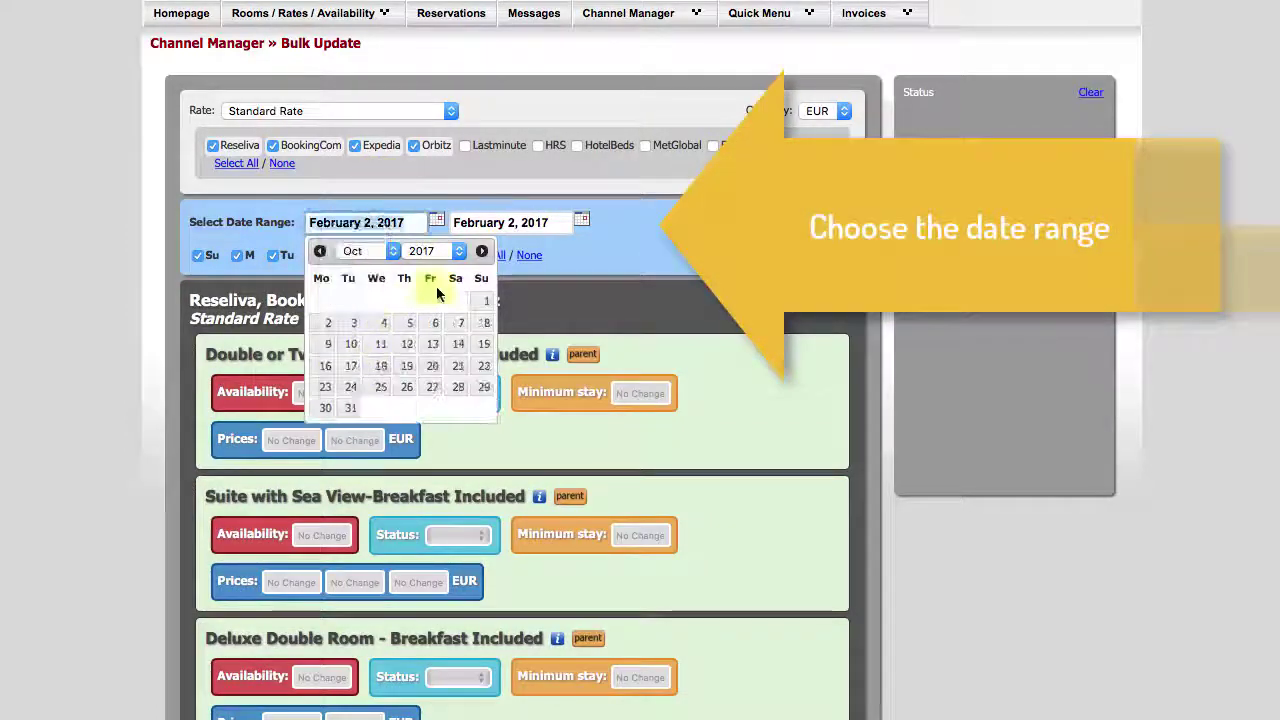
pyautogui.click(483, 297)
pyautogui.click(579, 220)
pyautogui.click(599, 323)
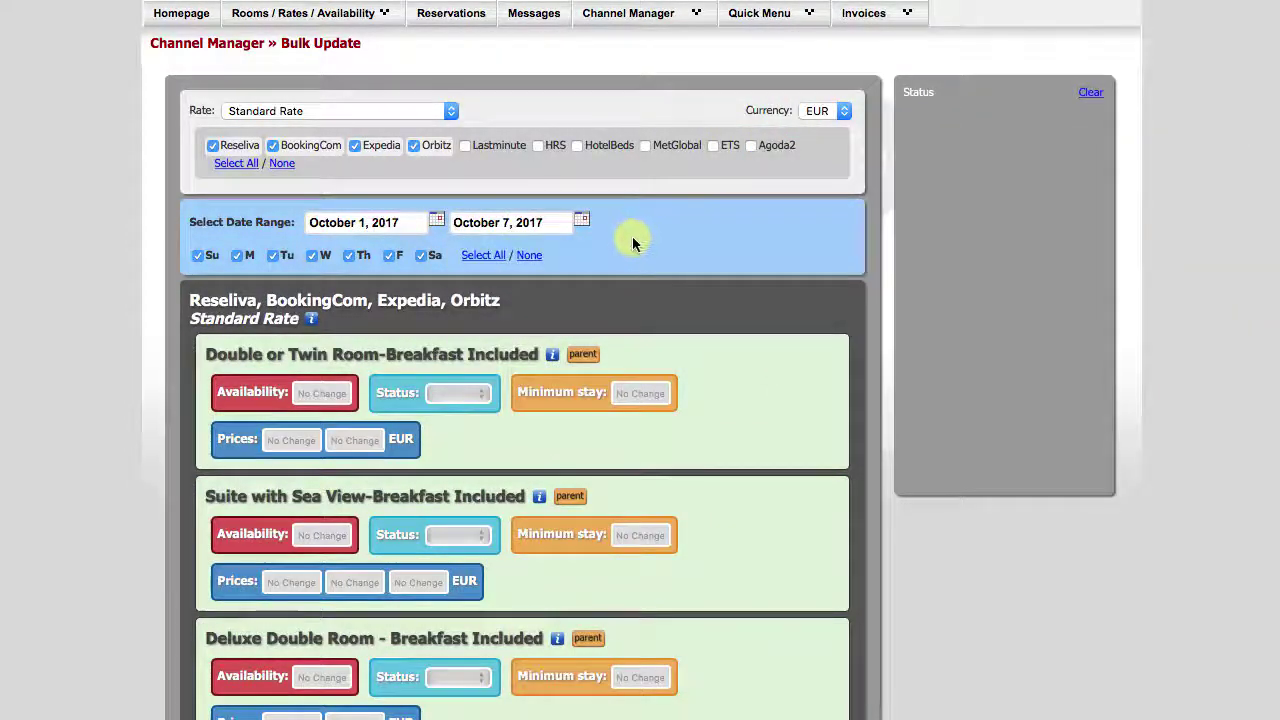
# - Give Double or Twin Room availability 8 and prices 85 and 95 EUR, then submit the update
pyautogui.moveTo(339, 396)
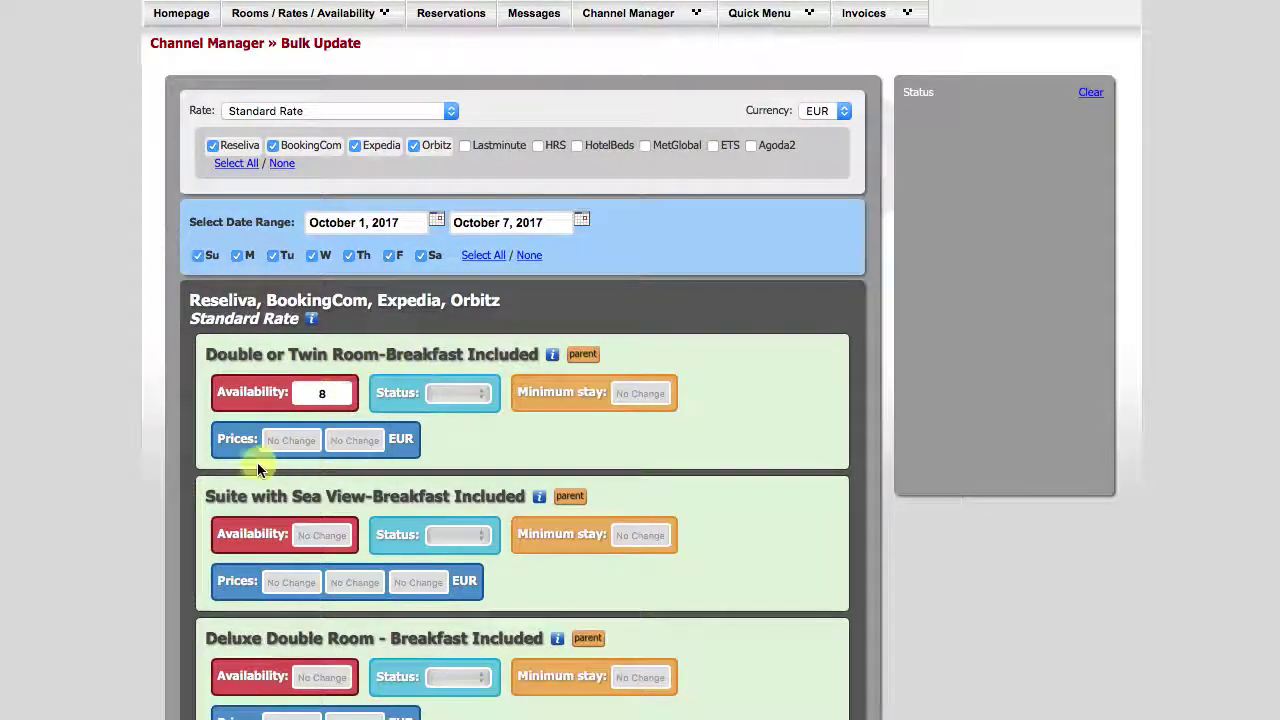
pyautogui.click(296, 440)
pyautogui.write('85')
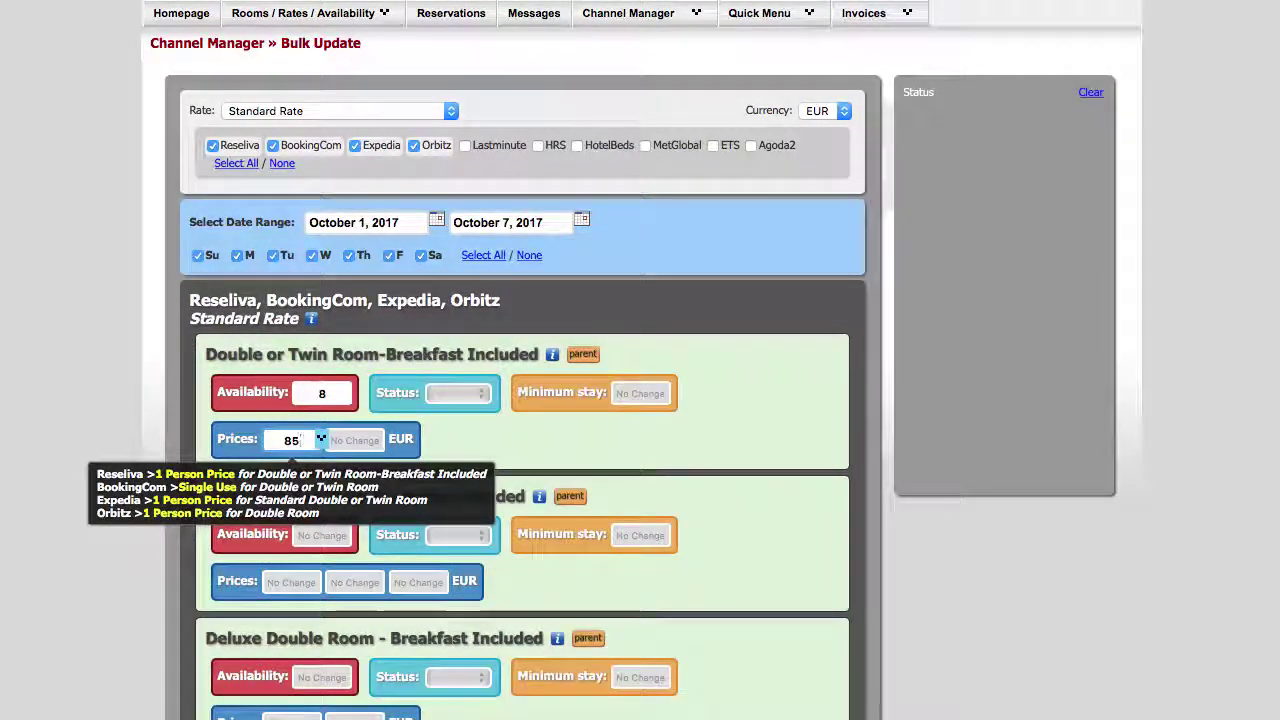
pyautogui.click(341, 442)
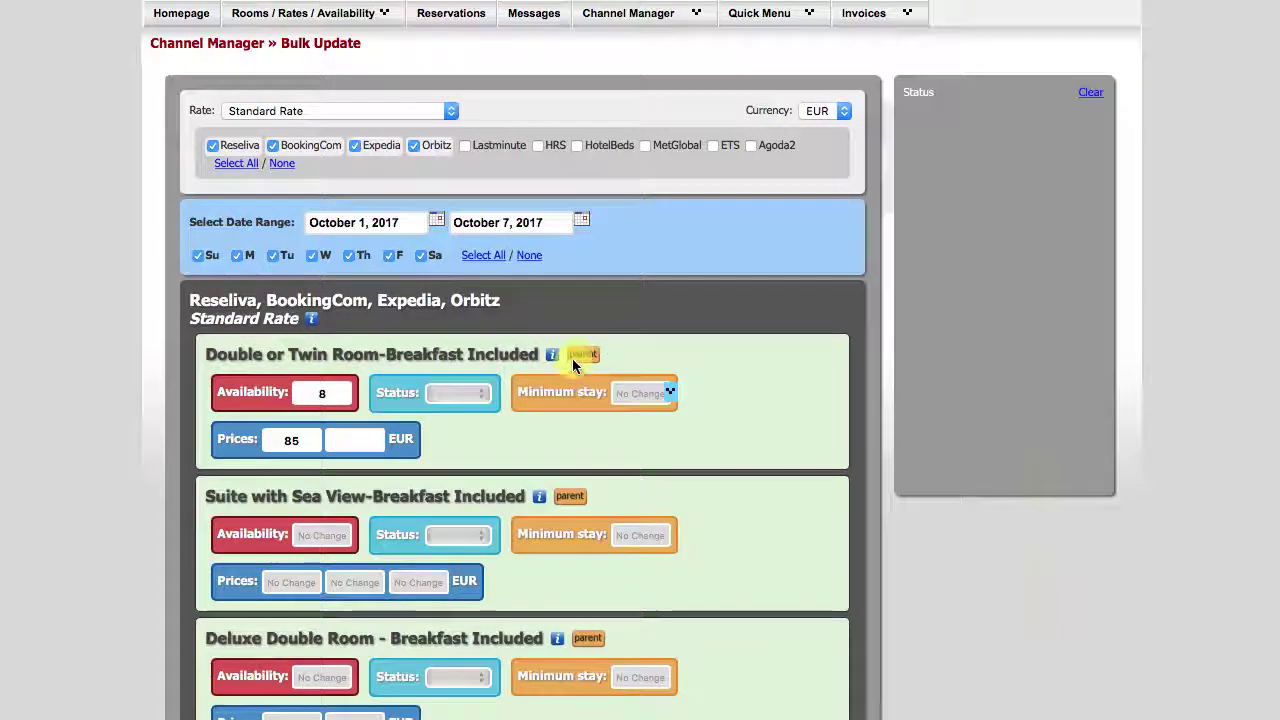
pyautogui.moveTo(577, 354)
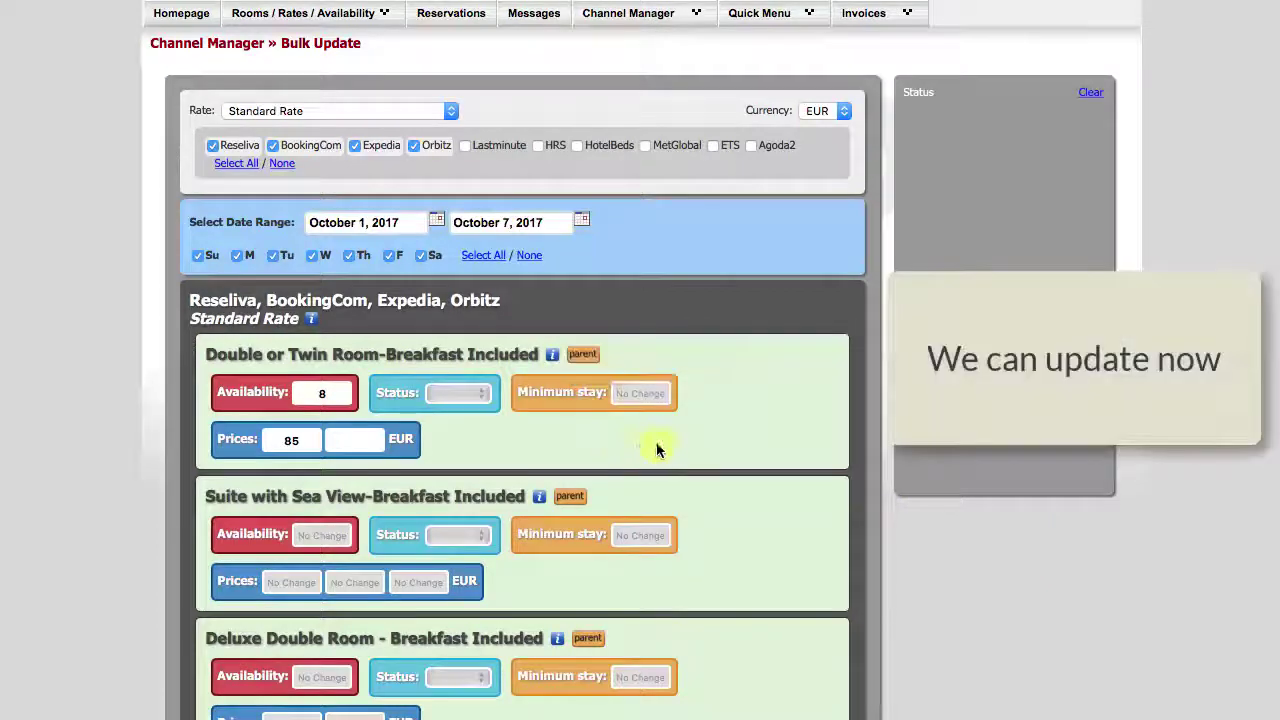
pyautogui.scroll(-6, 698, 446)
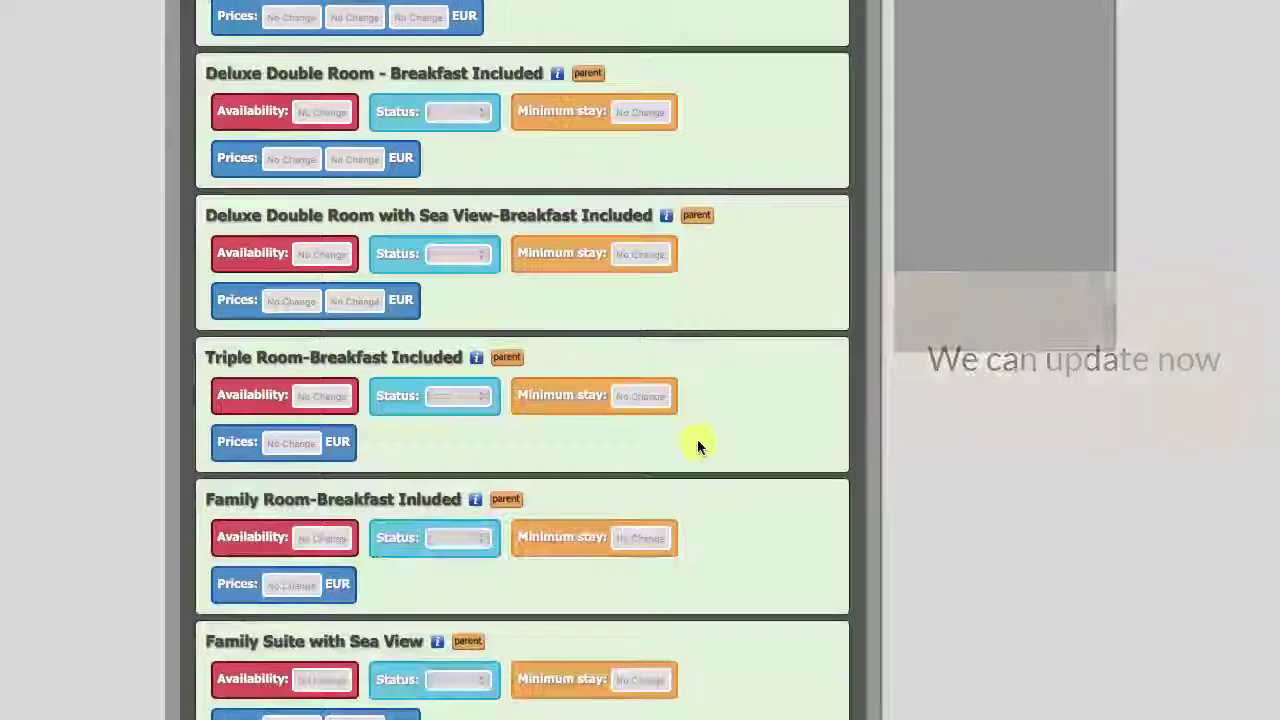
pyautogui.scroll(-2, 697, 443)
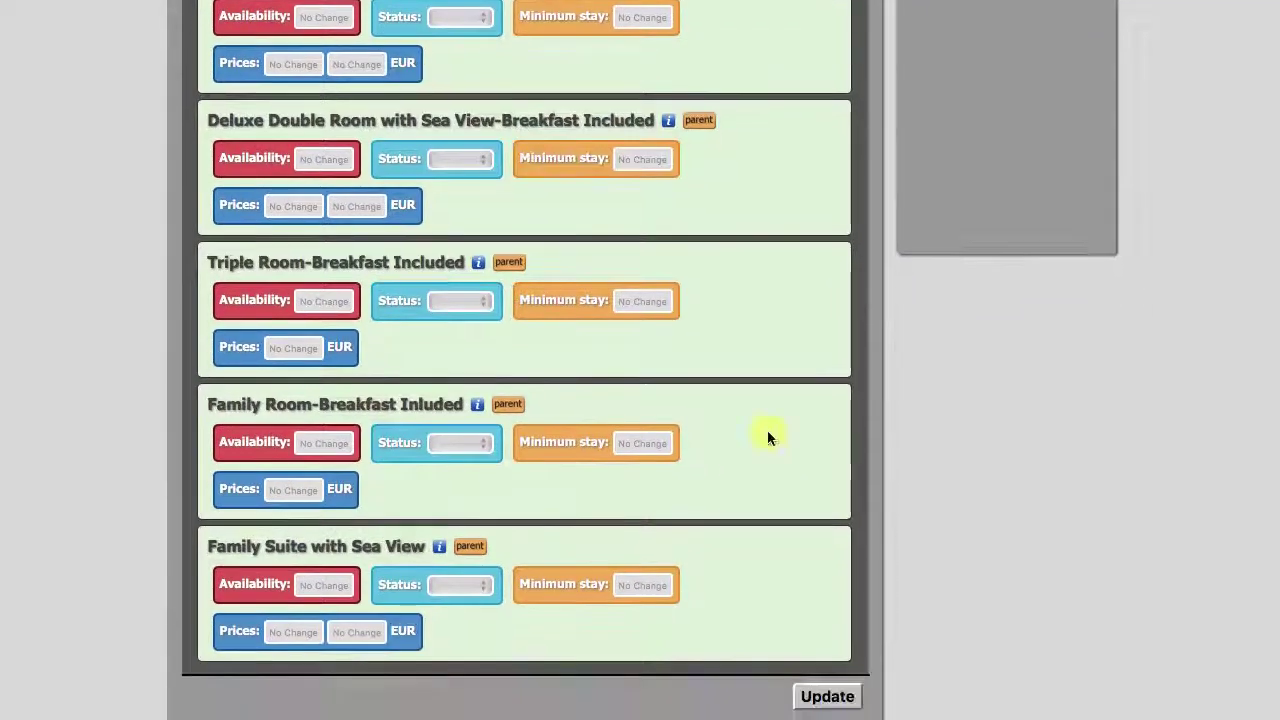
pyautogui.click(822, 697)
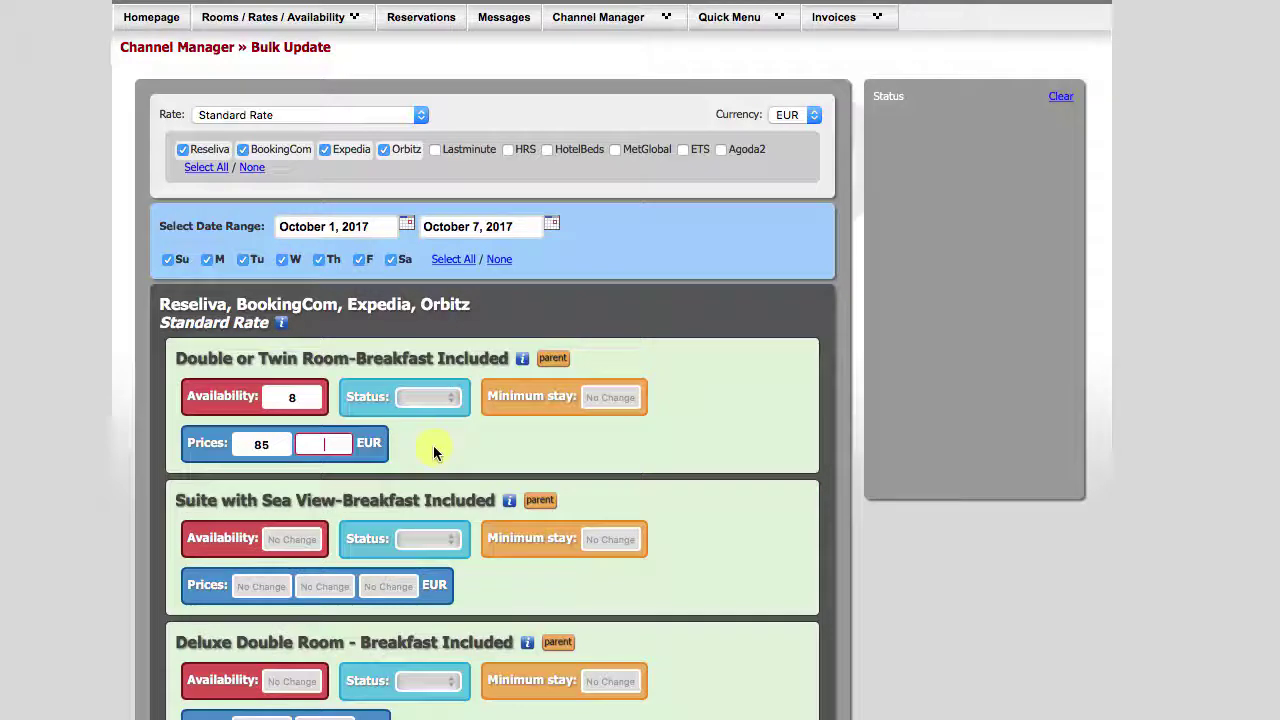
pyautogui.write('95')
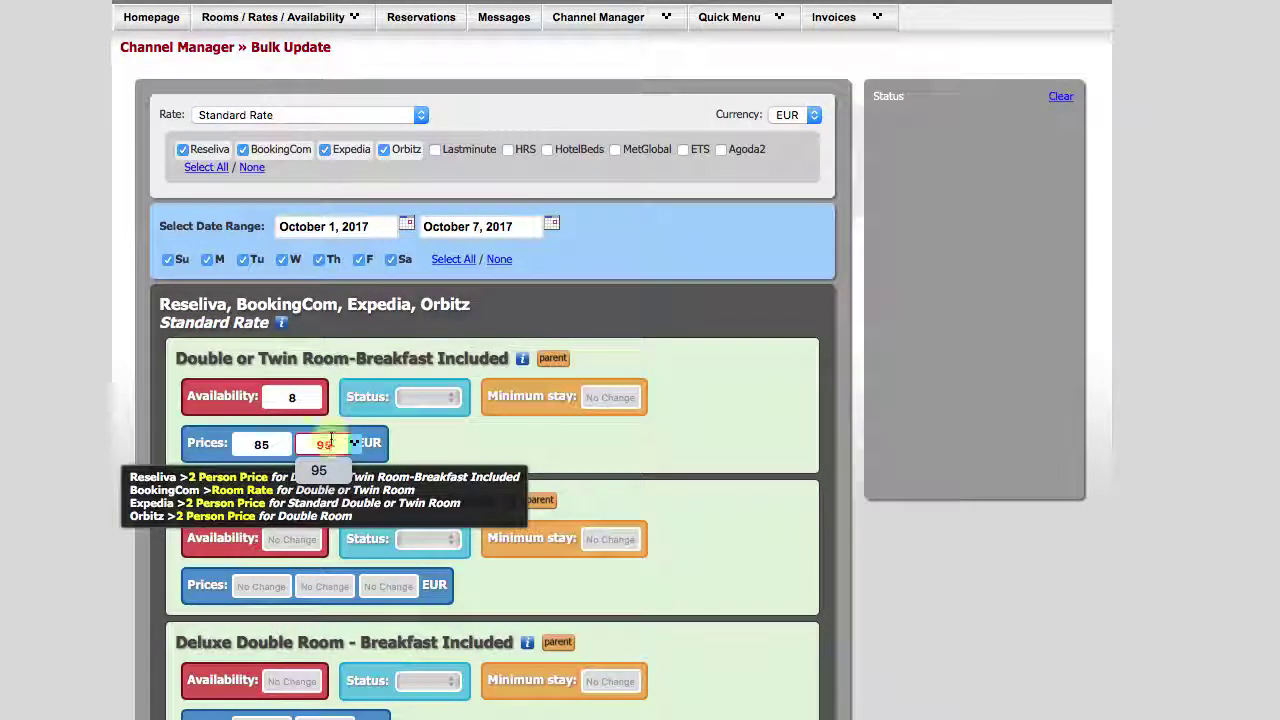
pyautogui.click(481, 445)
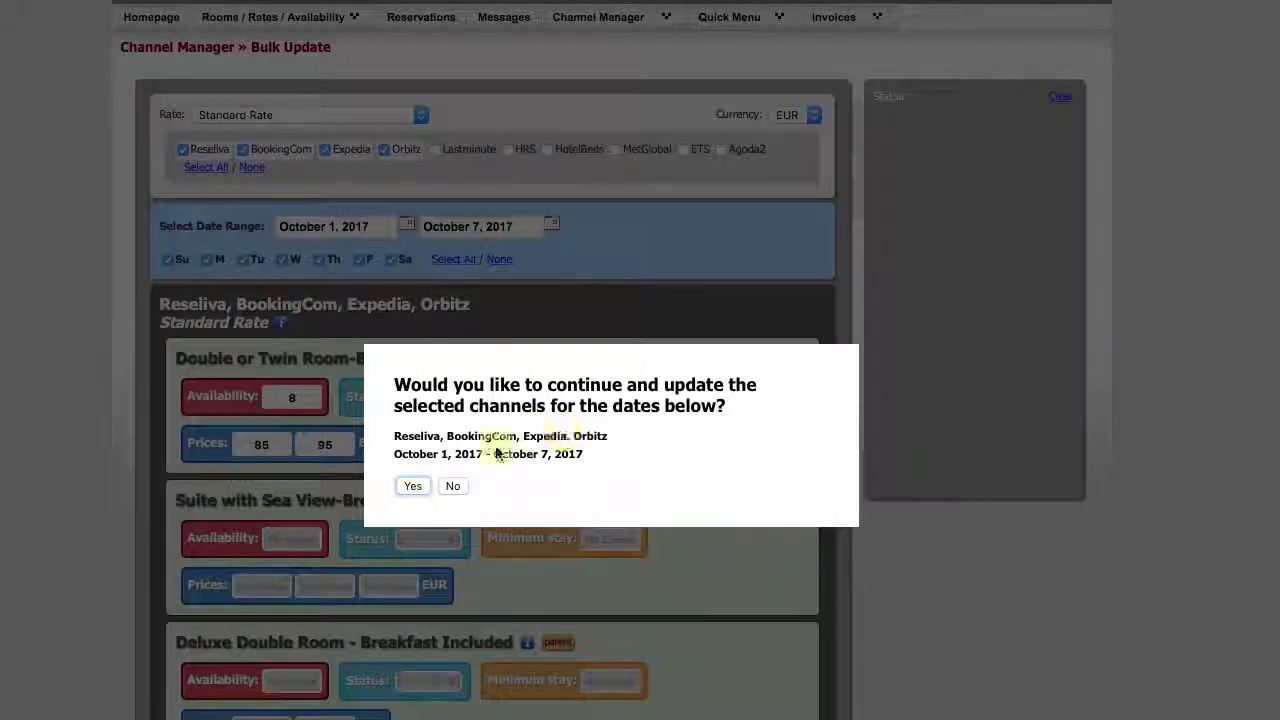
# - Confirm the bulk update so Reseliva, BookingCom, Expedia and Orbitz report updated
pyautogui.click(413, 487)
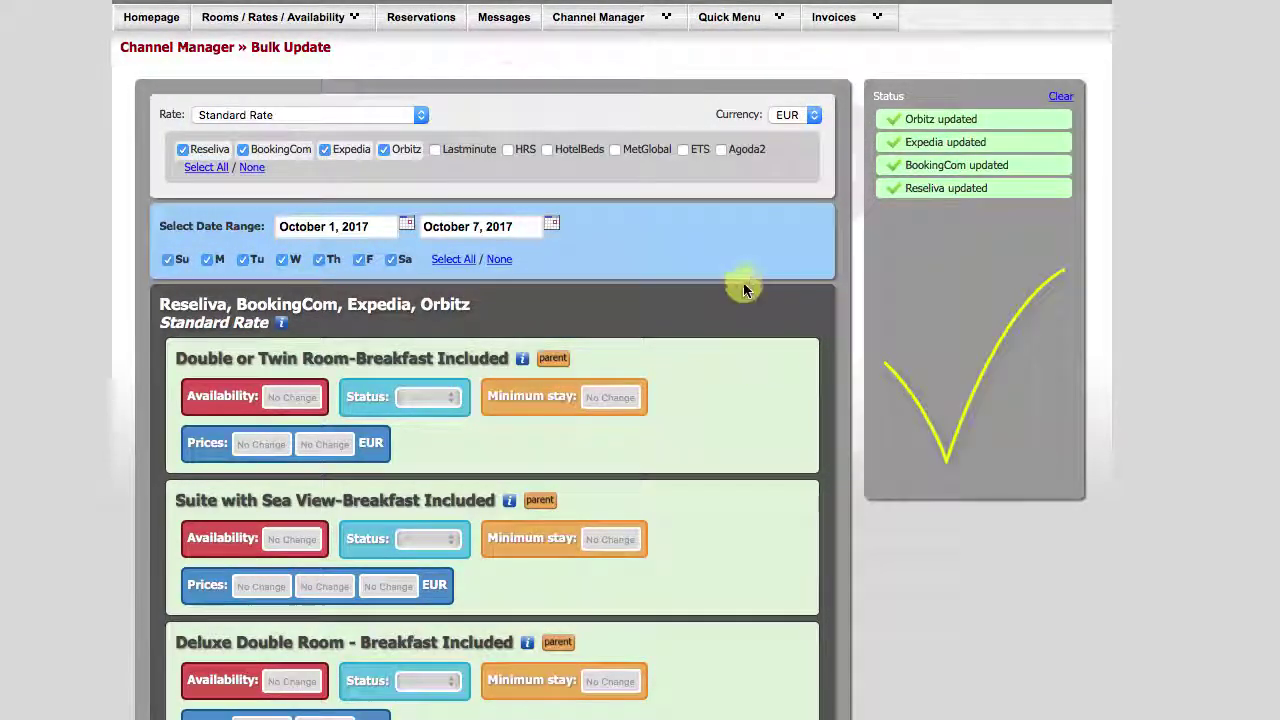
pyautogui.click(657, 30)
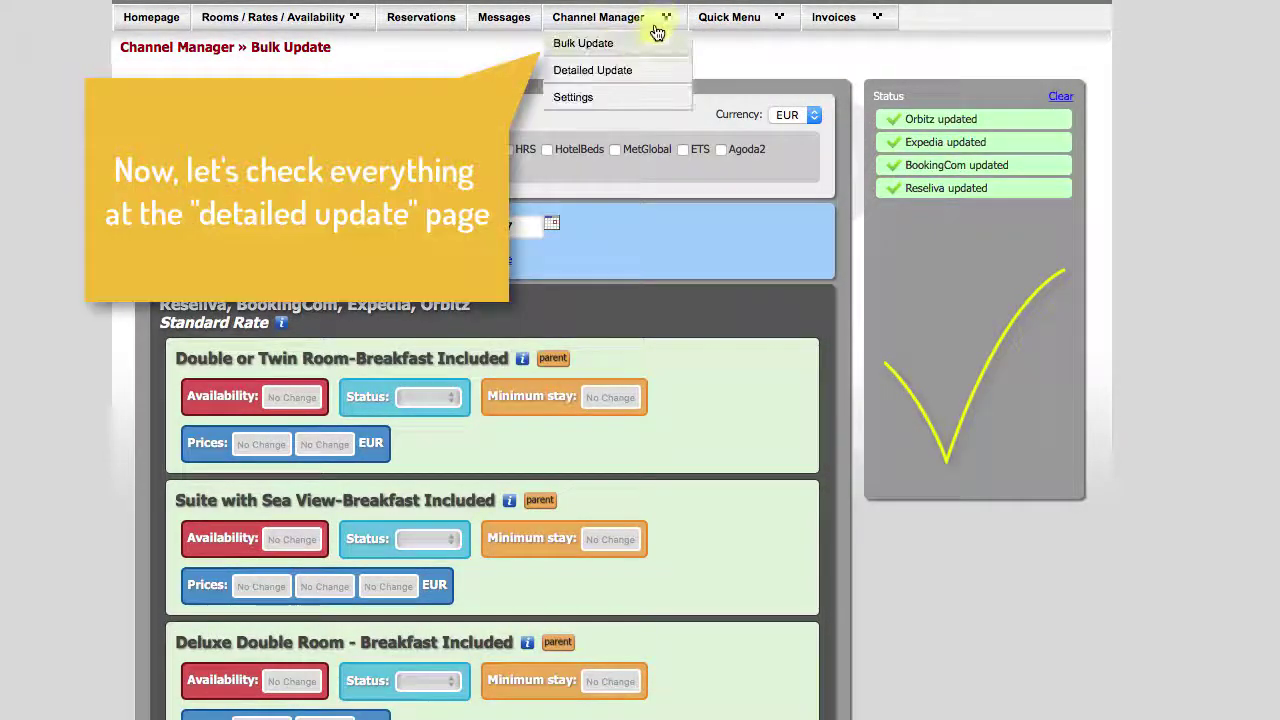
# - Open the Detailed Update grid filtered to the Double or Twin Room
pyautogui.click(617, 72)
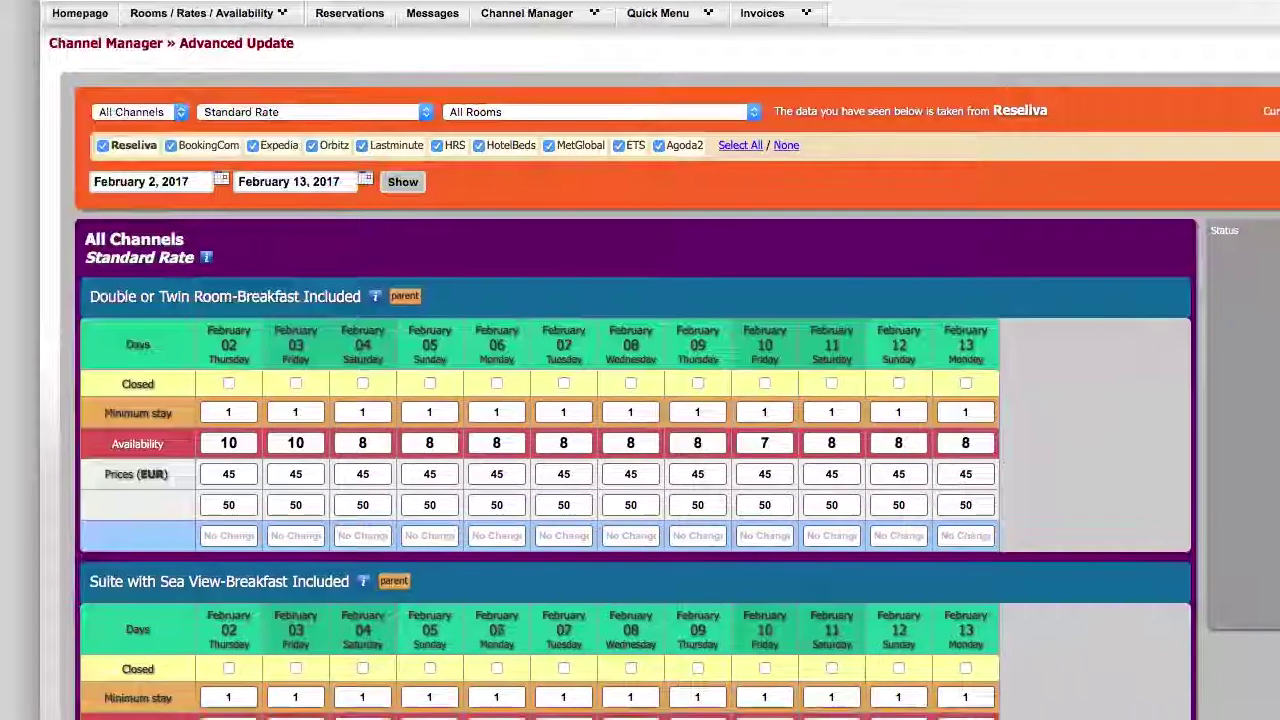
pyautogui.click(754, 112)
pyautogui.click(736, 124)
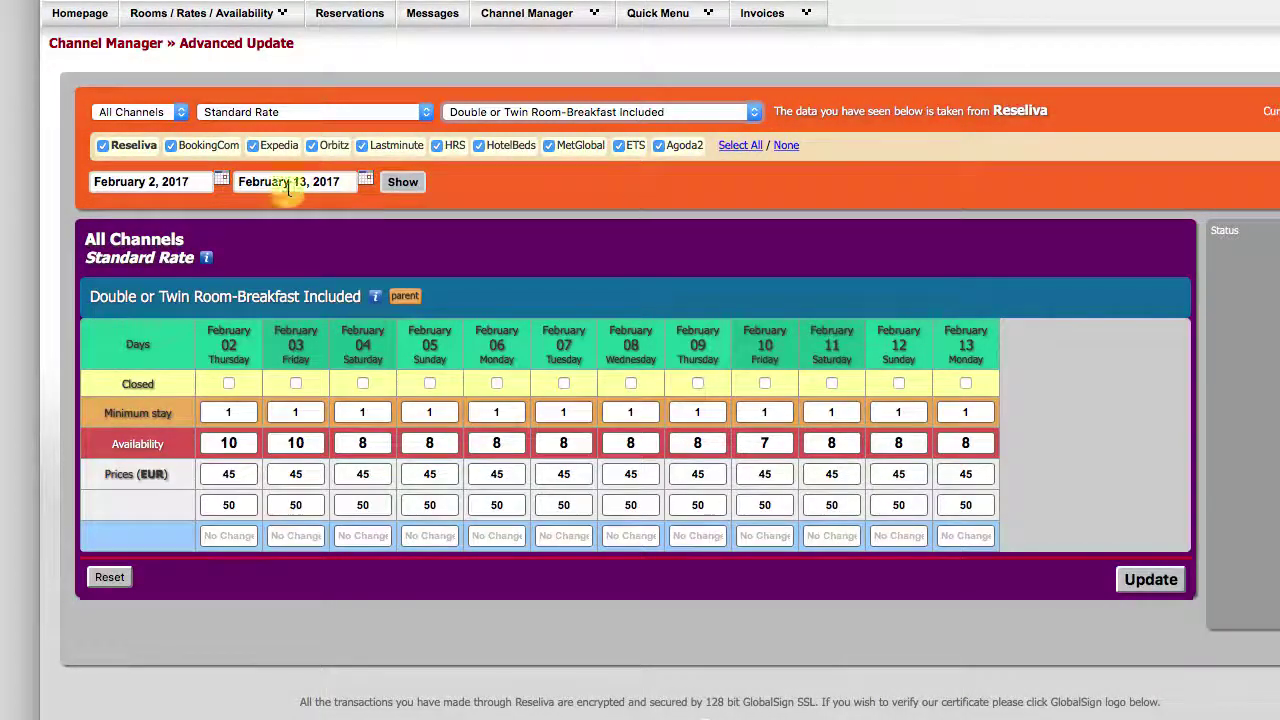
# - Load the grid for October 1–7, 2017 to check availability 8 and prices 85/95
pyautogui.click(221, 181)
pyautogui.click(181, 210)
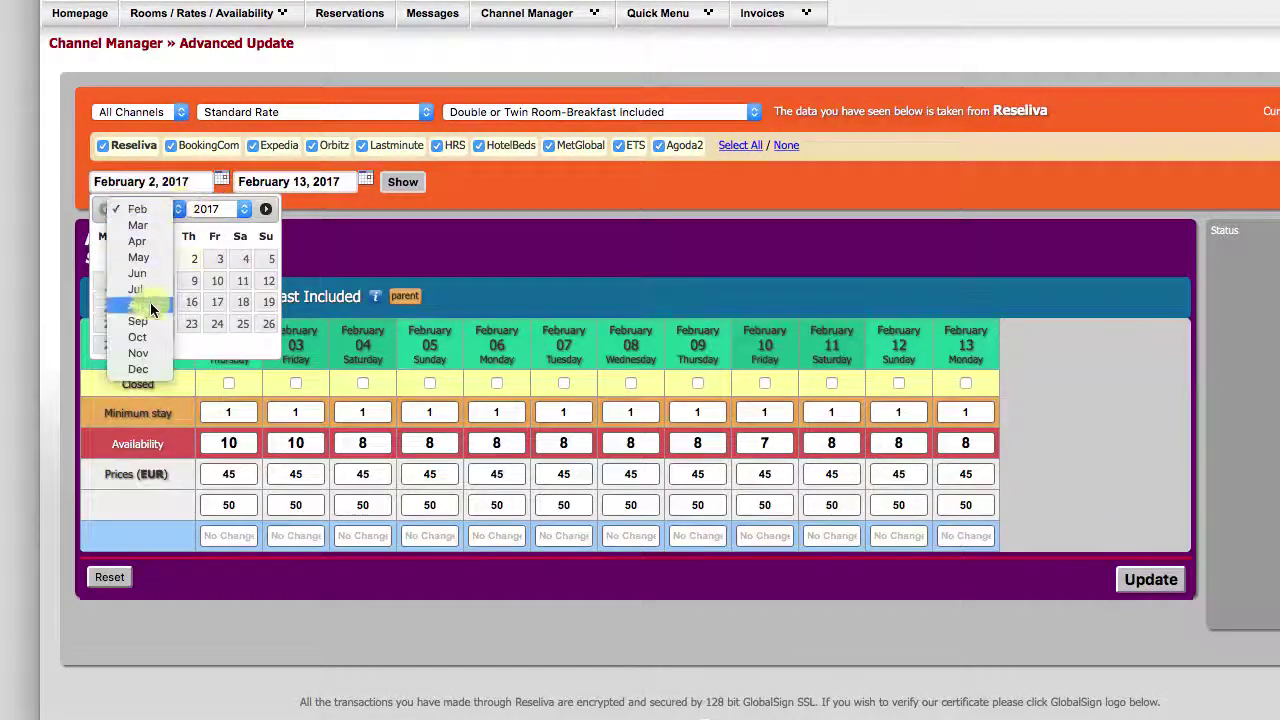
pyautogui.click(151, 338)
pyautogui.click(266, 258)
pyautogui.click(366, 180)
pyautogui.click(391, 281)
pyautogui.click(405, 182)
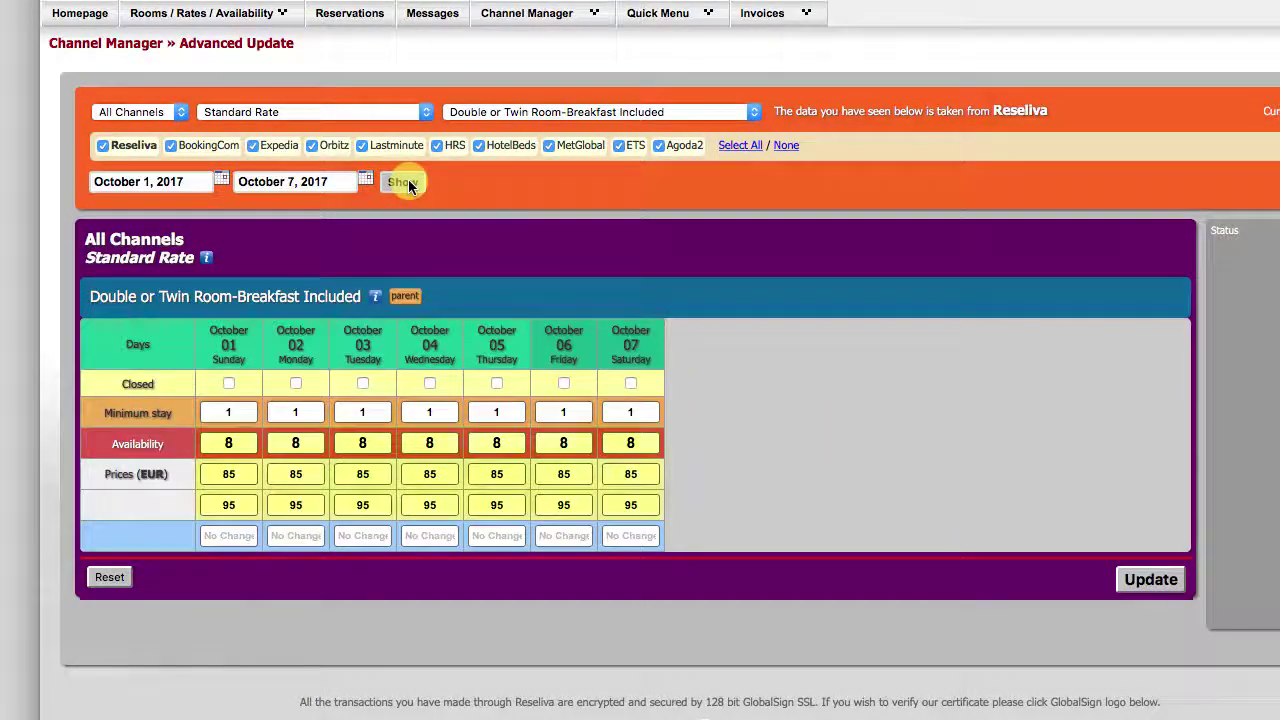